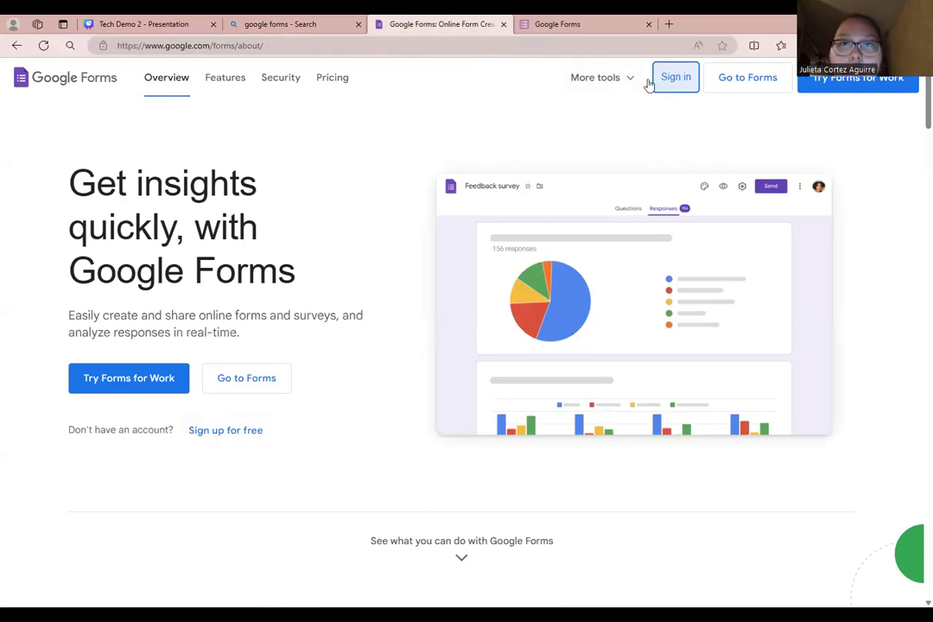
- From the Google Forms home page, start a new blank untitled form
left_click(571, 26)
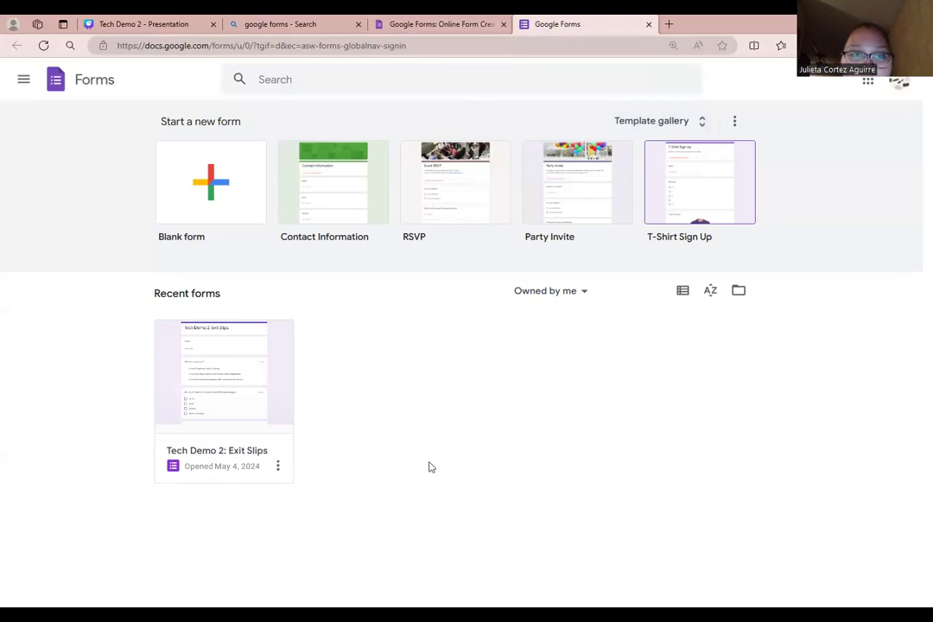
left_click(220, 179)
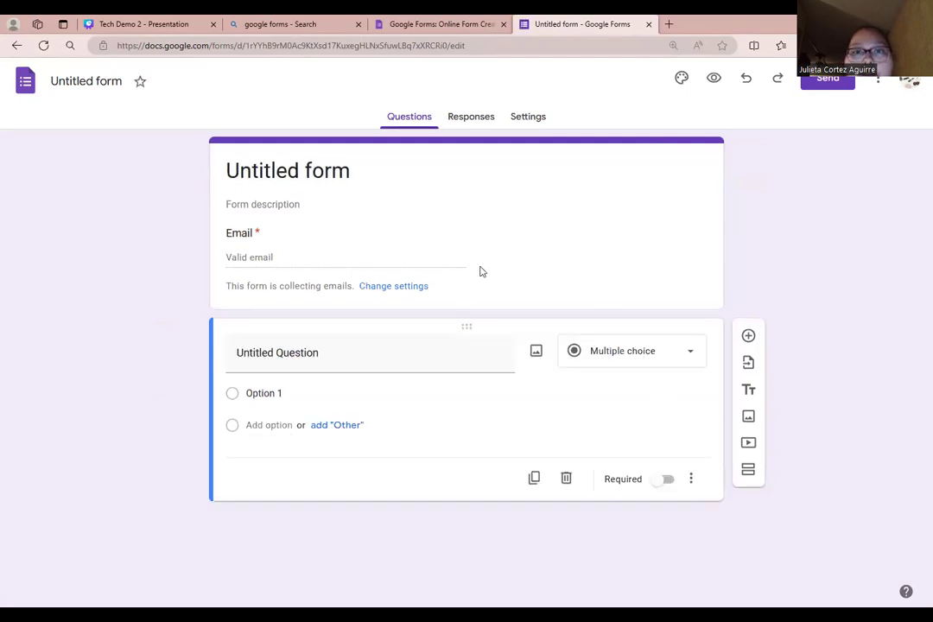
- Glance at the blank form's Responses and Settings, then reopen the existing Tech Demo 2: Exit Slips form
left_click(340, 357)
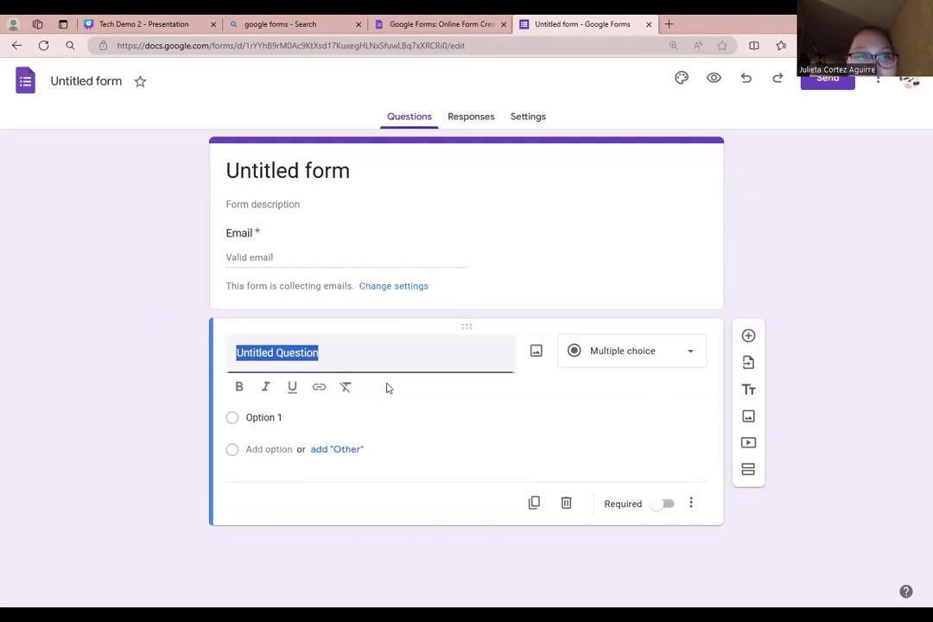
left_click(478, 121)
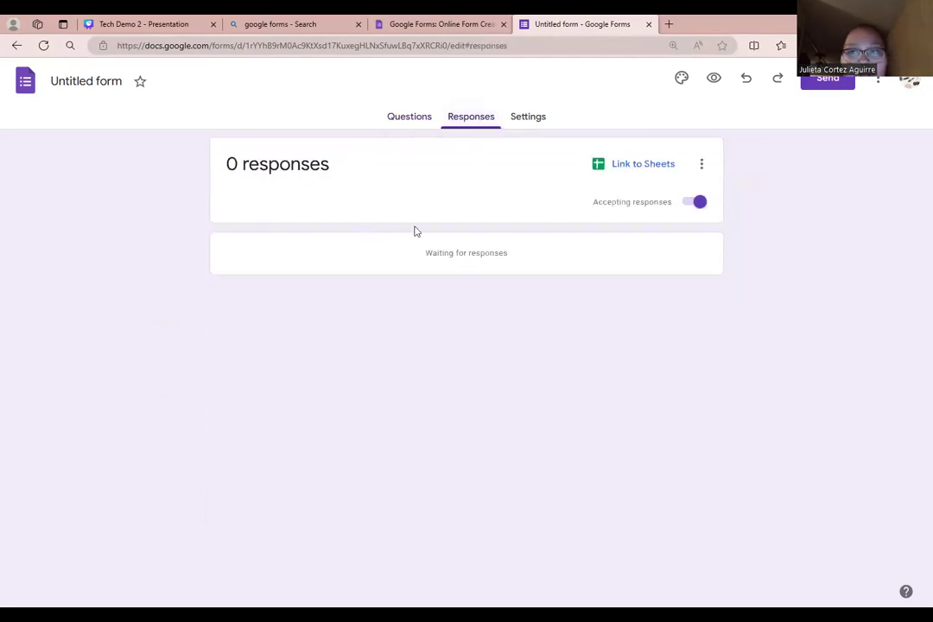
left_click(540, 115)
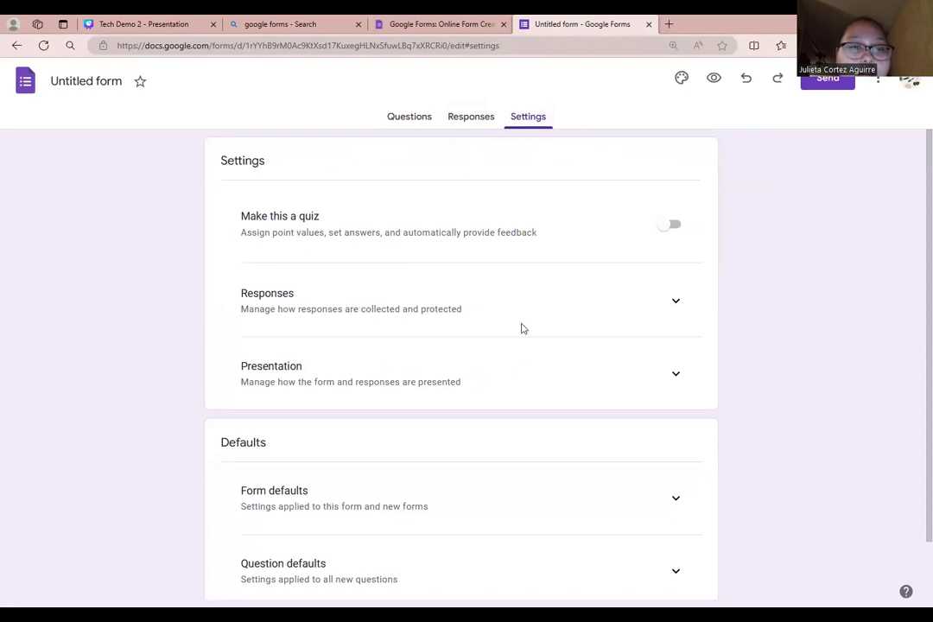
scroll(460, 474, "down", 1)
scroll(433, 432, "up", 1)
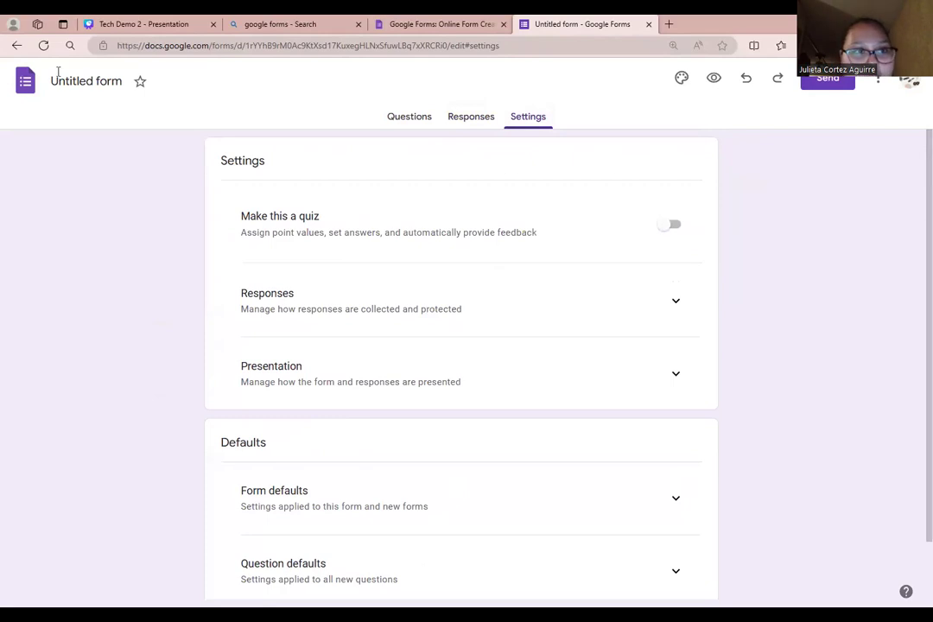
left_click(26, 80)
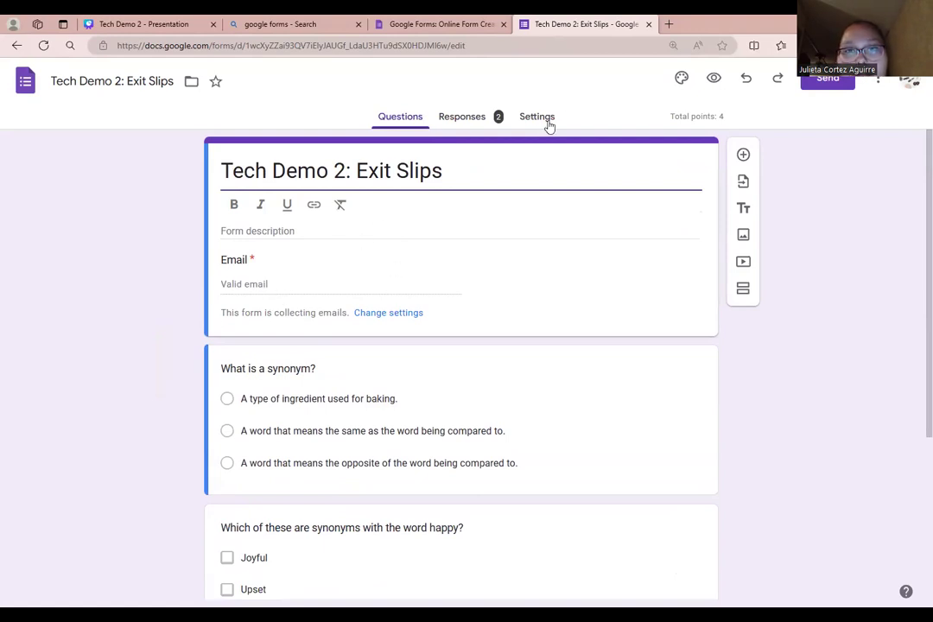
- Give 'What is a synonym?' a 1-point answer key with the same-meaning option marked correct
scroll(389, 356, "down", 3)
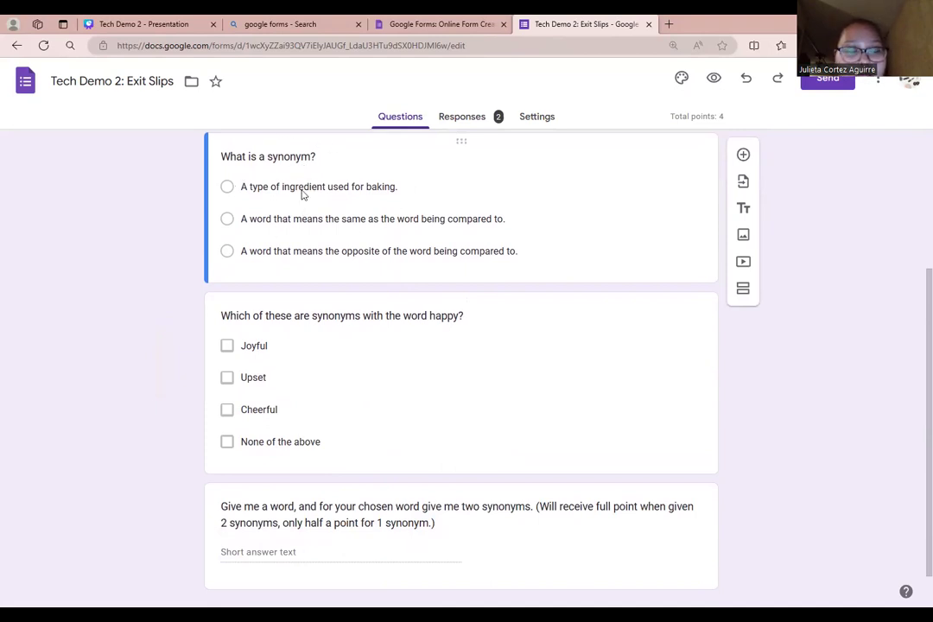
scroll(437, 244, "up", 1)
left_click(438, 251)
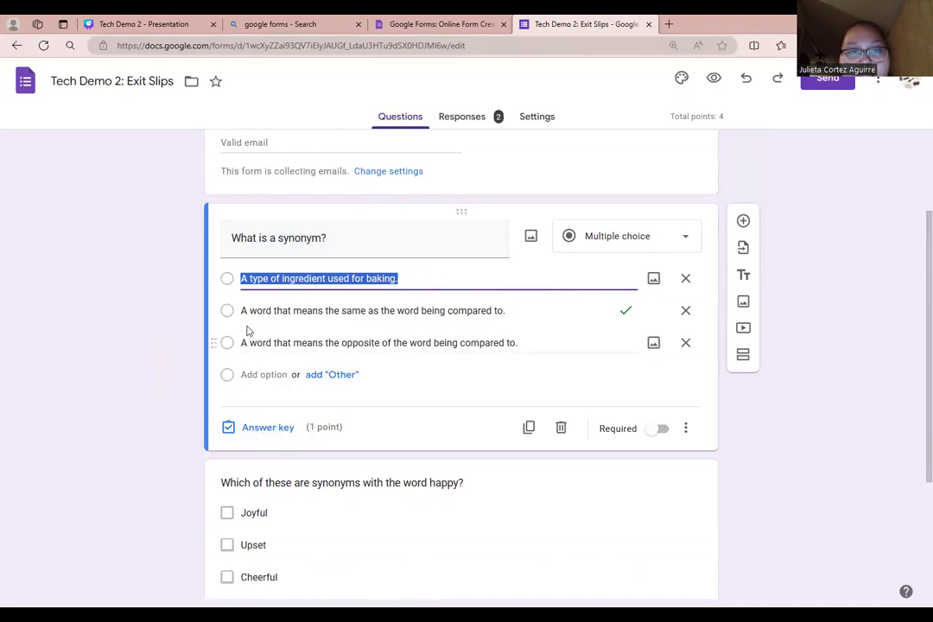
left_click(260, 429)
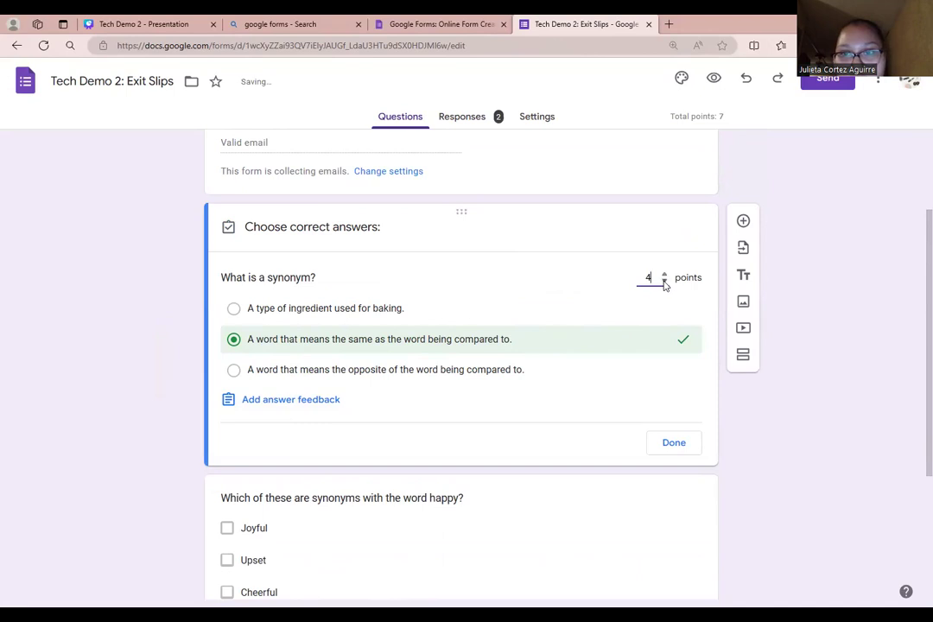
left_click(664, 283)
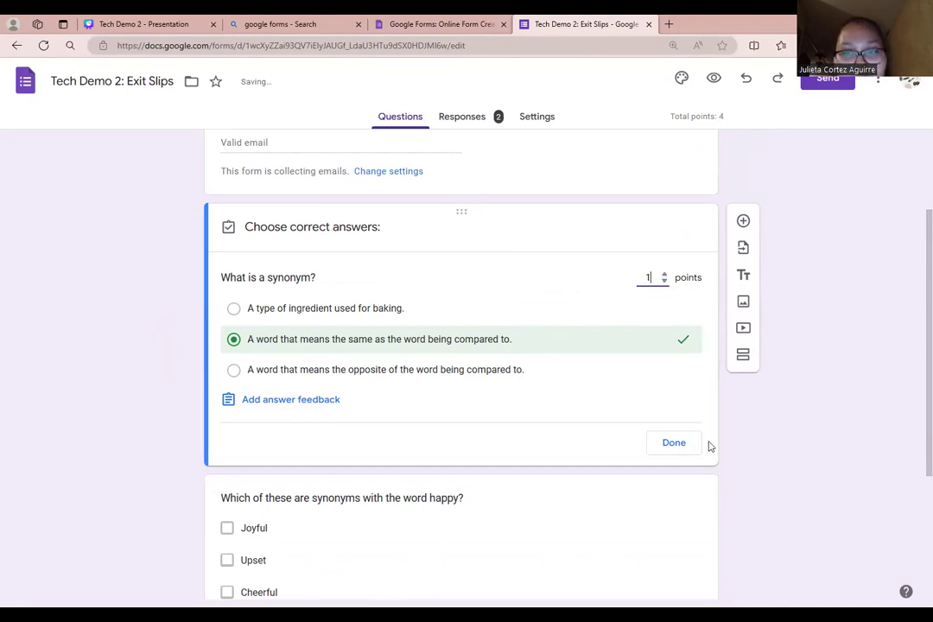
left_click(674, 443)
scroll(371, 458, "down", 3)
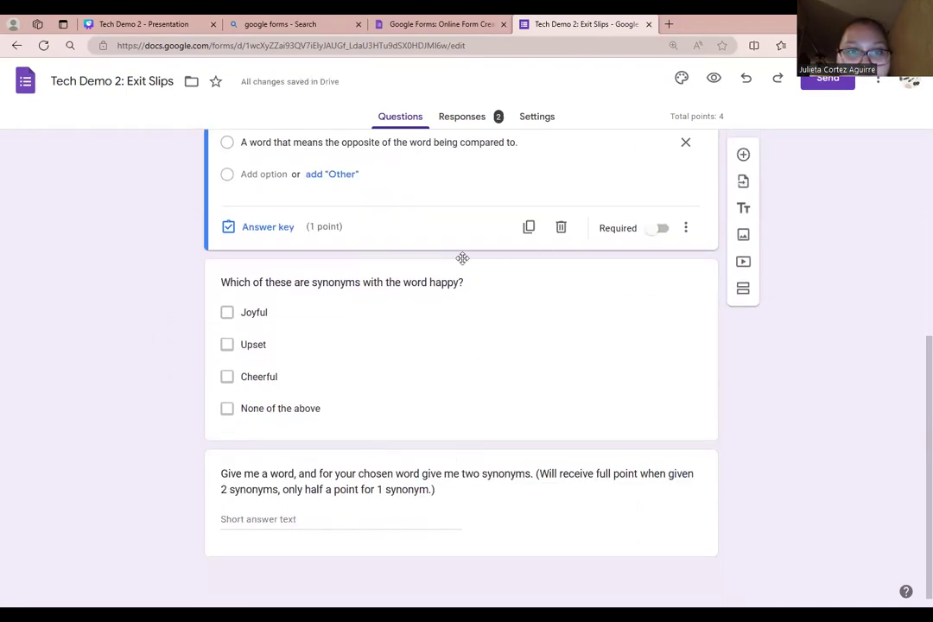
left_click(434, 363)
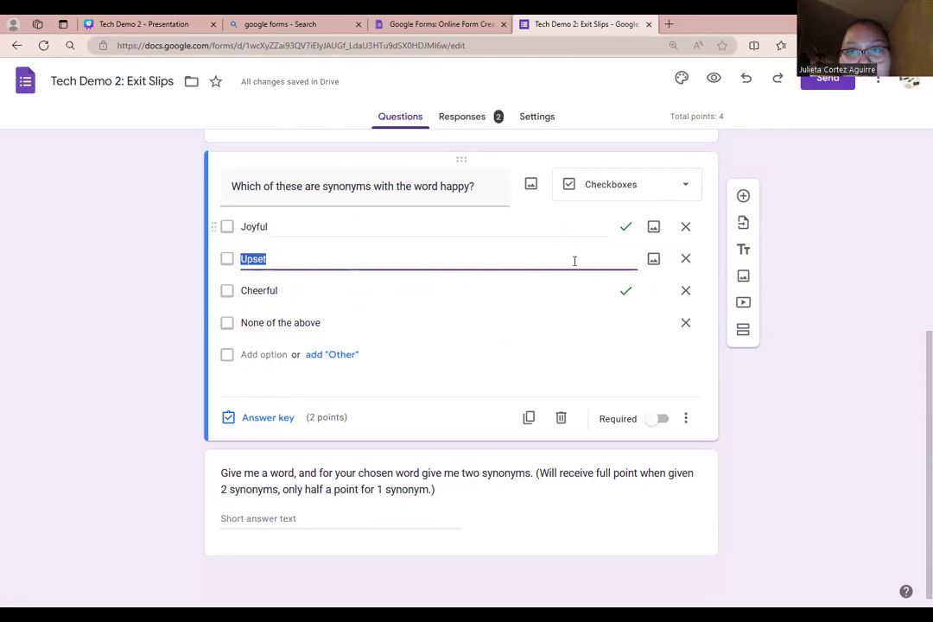
left_click(648, 193)
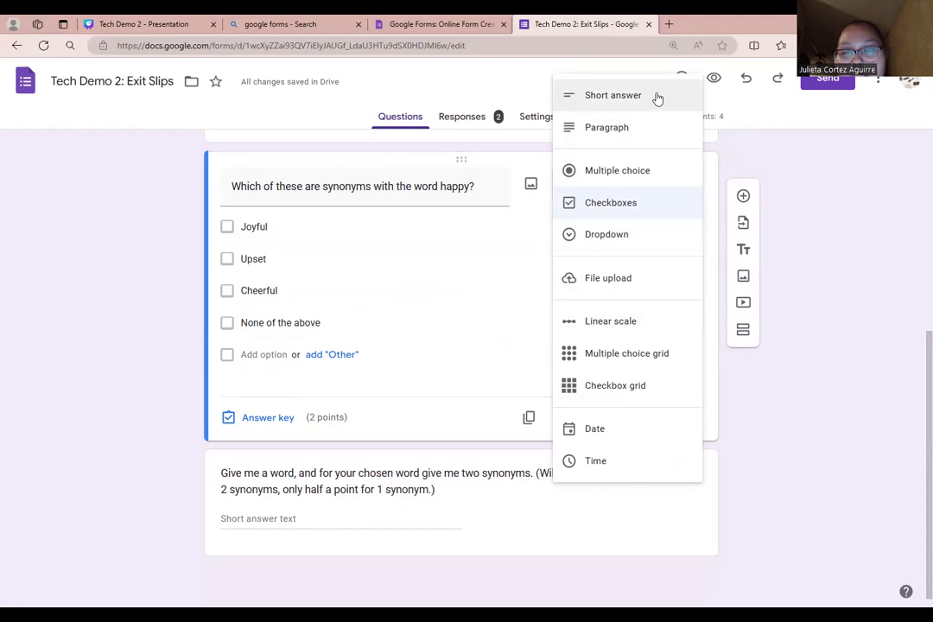
double_click(504, 292)
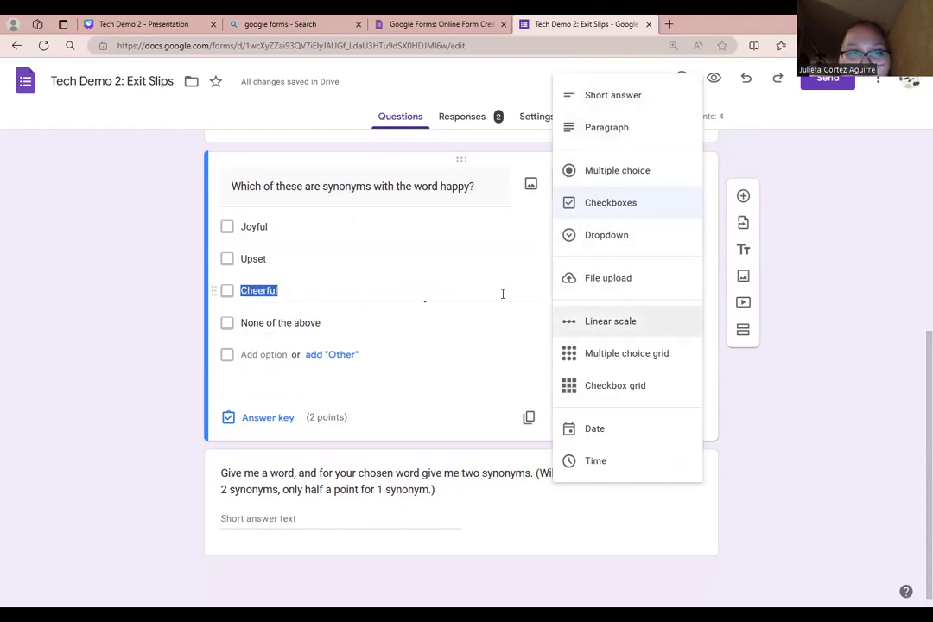
left_click(263, 418)
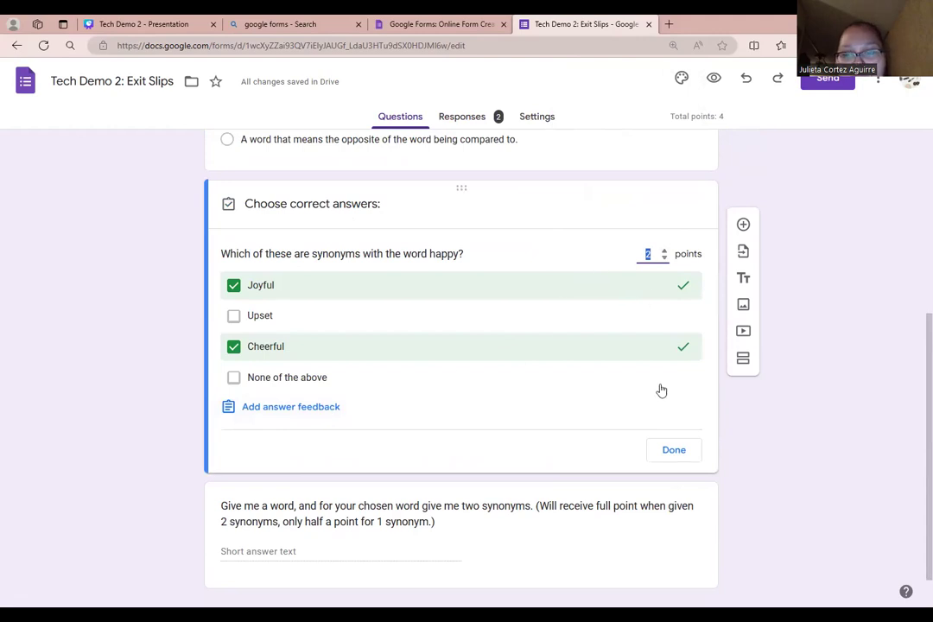
left_click(691, 449)
scroll(494, 400, "down", 1)
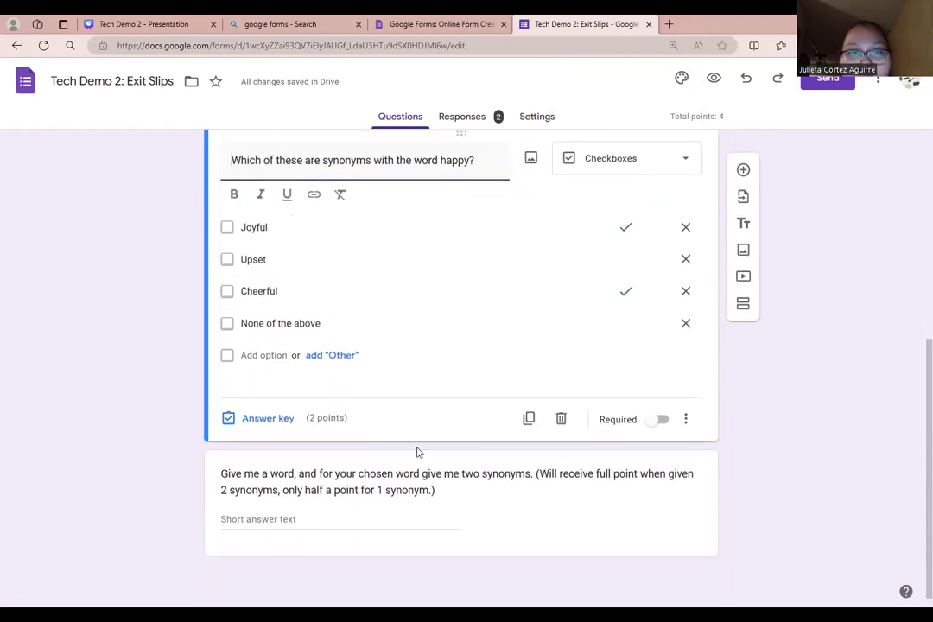
left_click(540, 497)
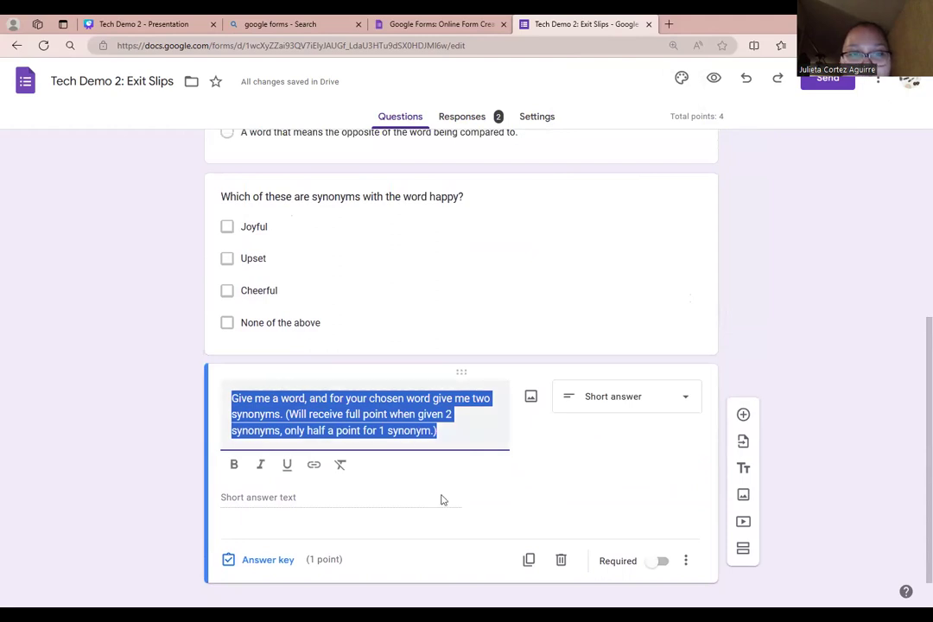
left_click(265, 561)
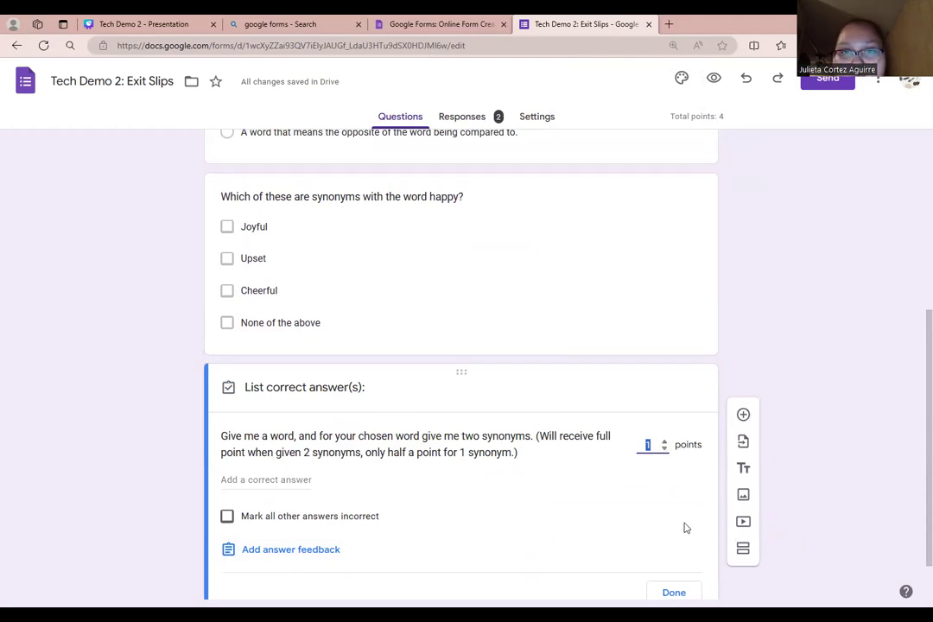
left_click(674, 591)
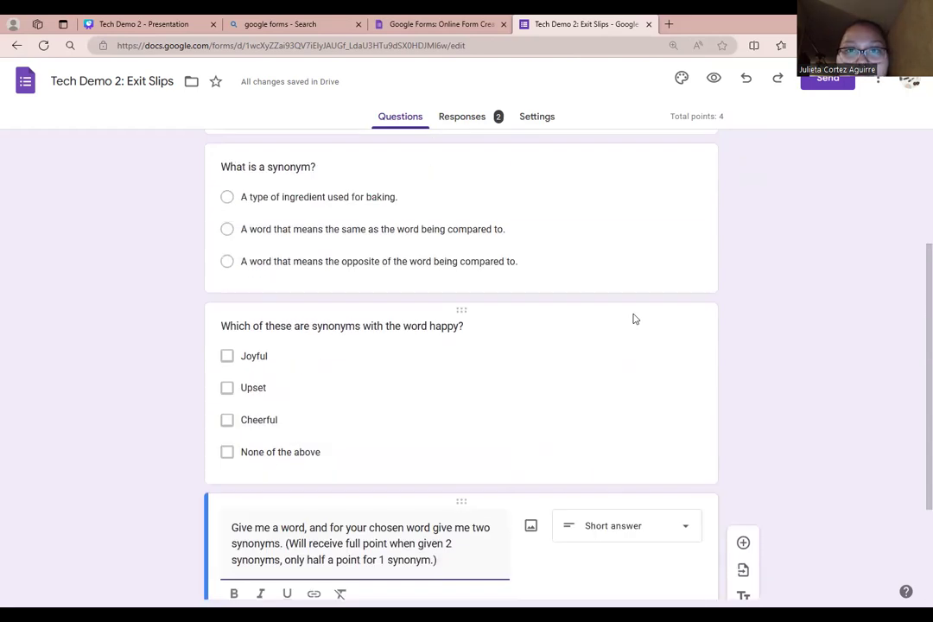
scroll(623, 278, "up", 5)
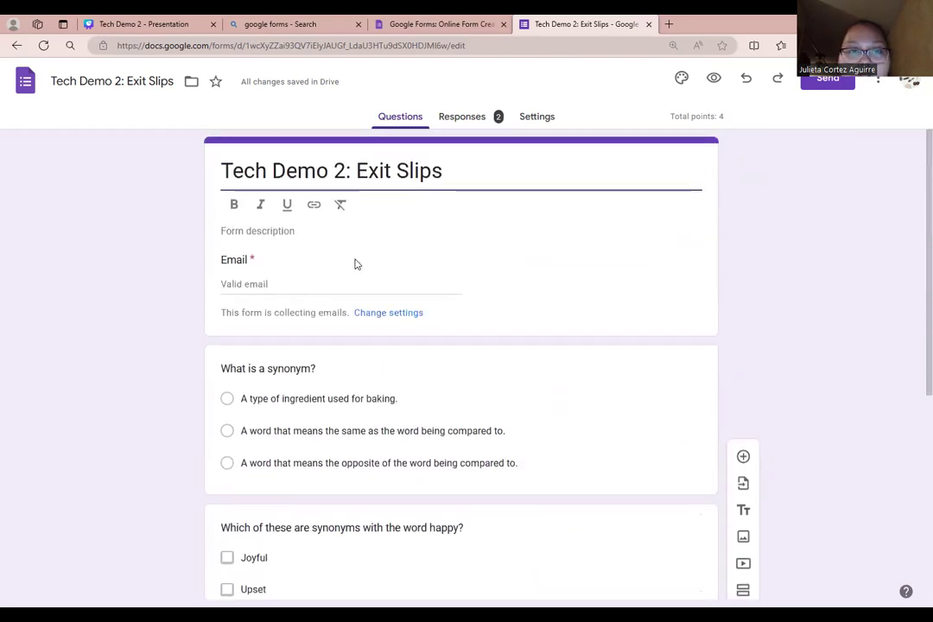
- Review the Exit Slips quiz settings: grades released after manual review, 2-point default question value
left_click(532, 118)
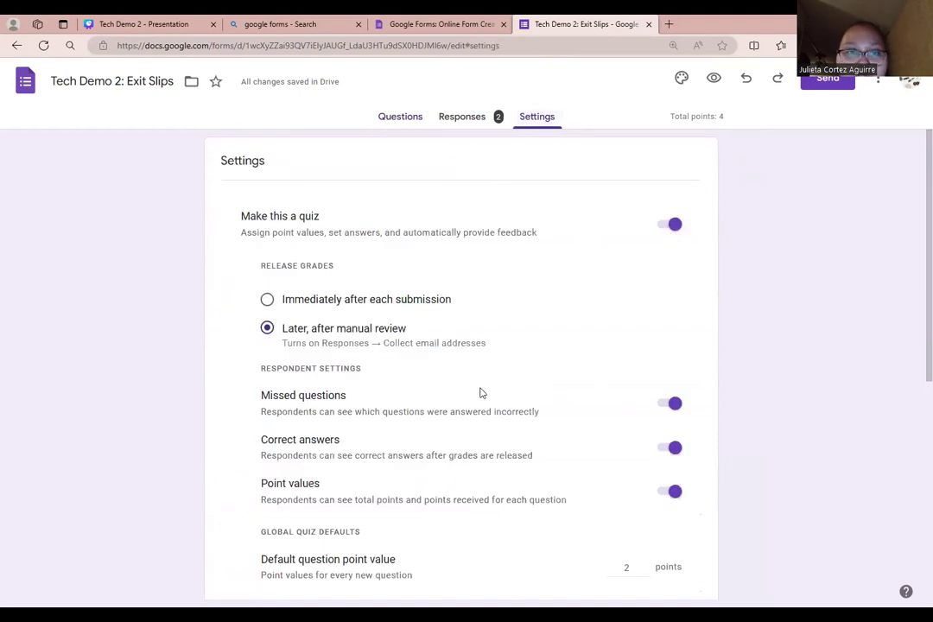
scroll(477, 370, "down", 3)
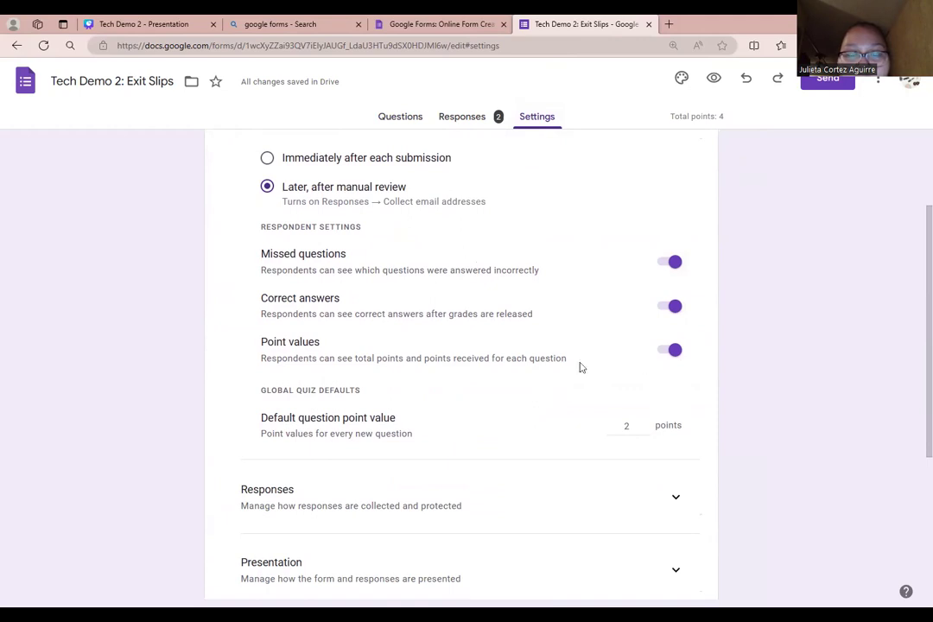
scroll(562, 362, "down", 3)
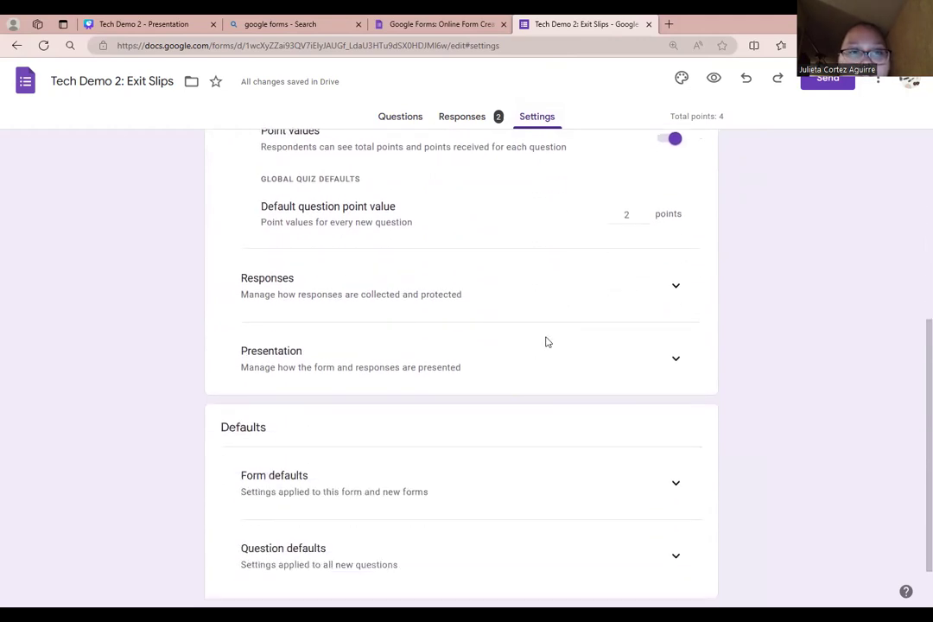
scroll(492, 429, "down", 1)
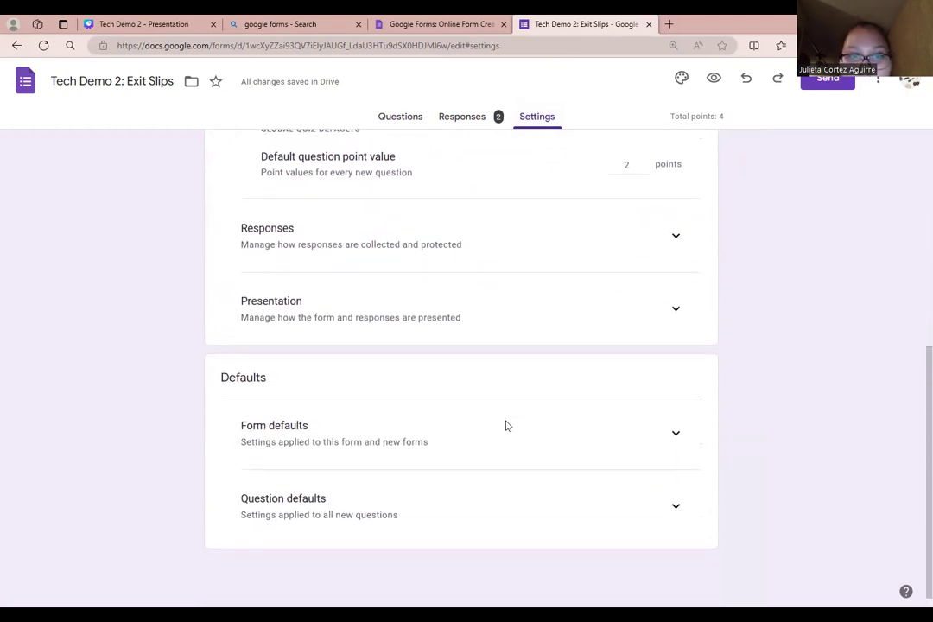
scroll(501, 432, "up", 3)
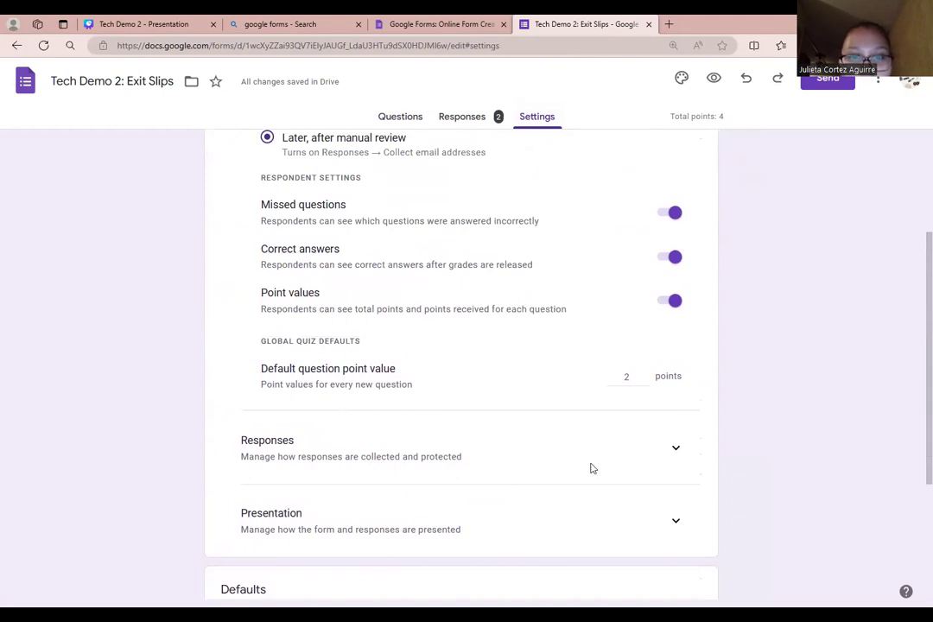
left_click(676, 449)
scroll(585, 438, "down", 3)
scroll(608, 431, "up", 2)
left_click(676, 378)
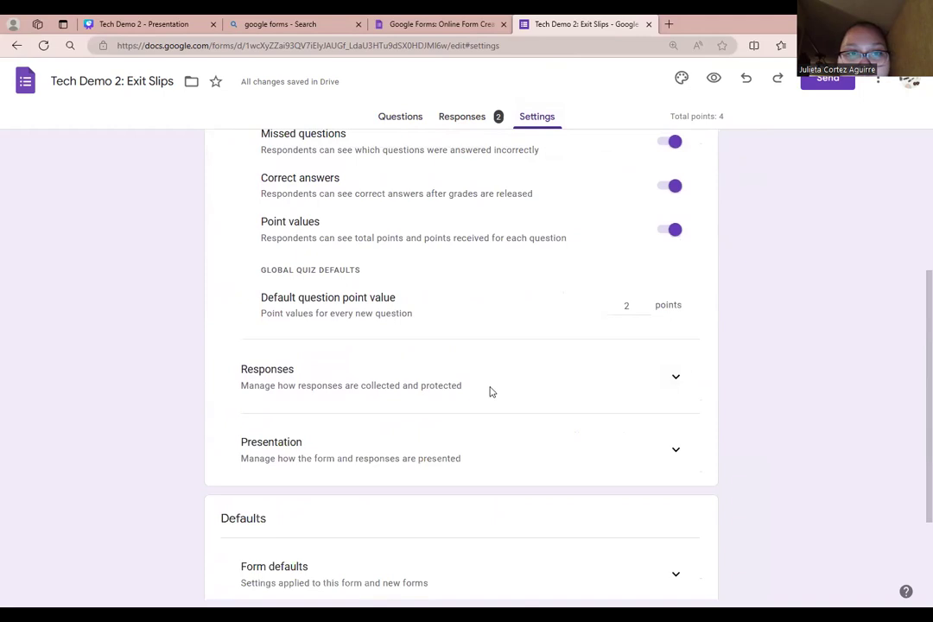
scroll(492, 390, "up", 3)
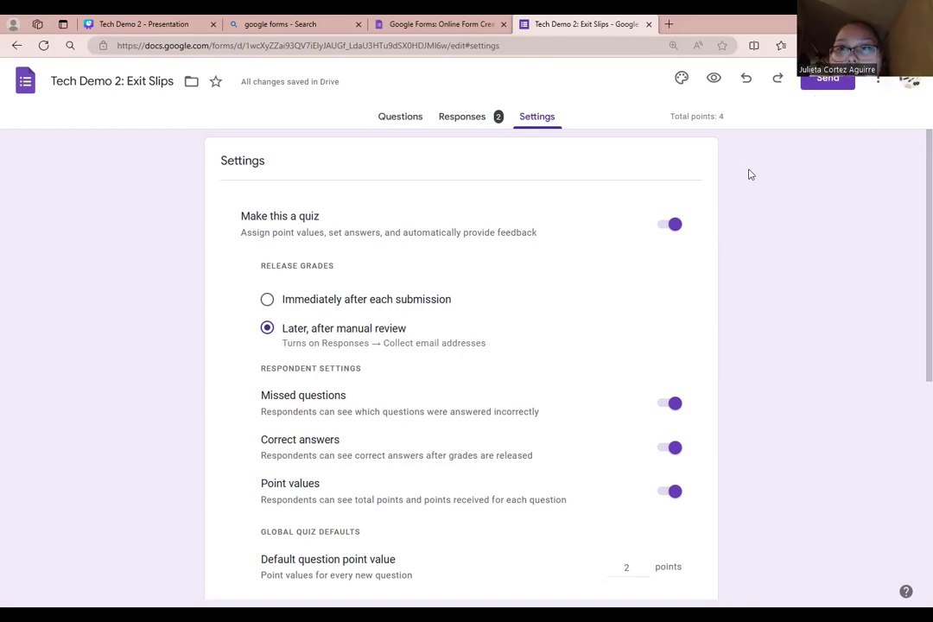
- Copy the Exit Slips respondent link from the Send form dialog's Link option, then close the dialog
left_click(827, 79)
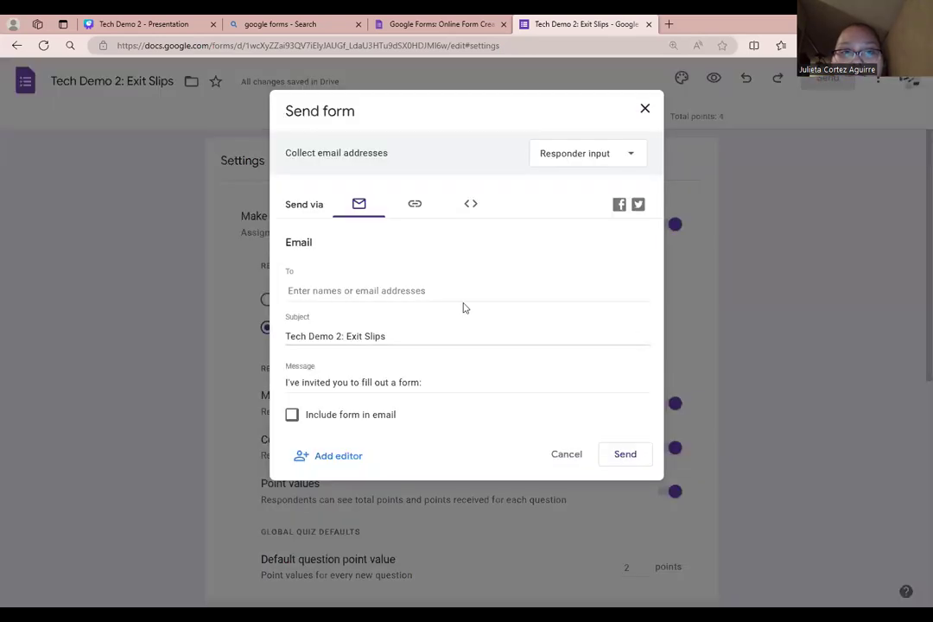
left_click(432, 293)
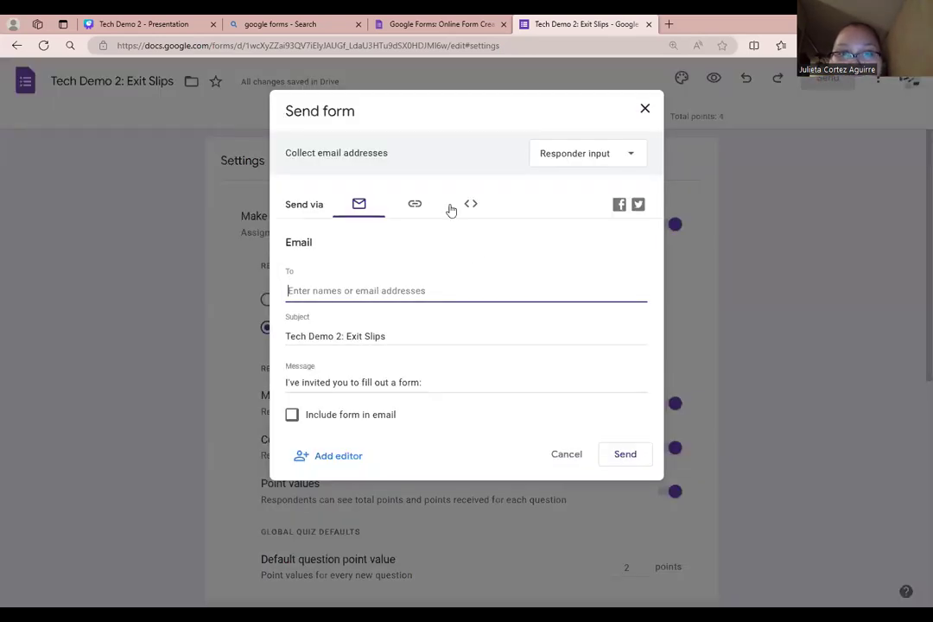
left_click(416, 205)
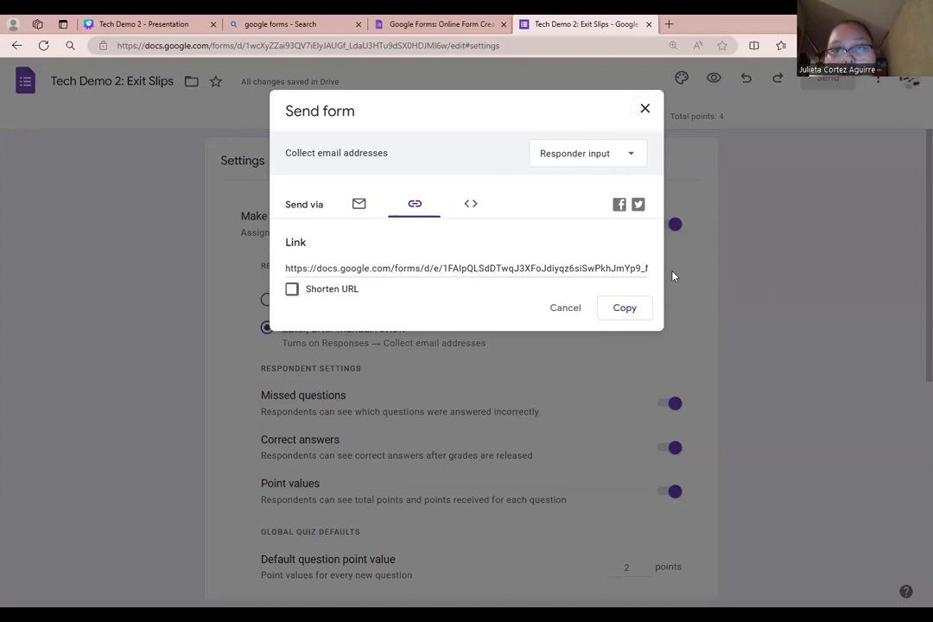
left_click(626, 317)
left_click(644, 106)
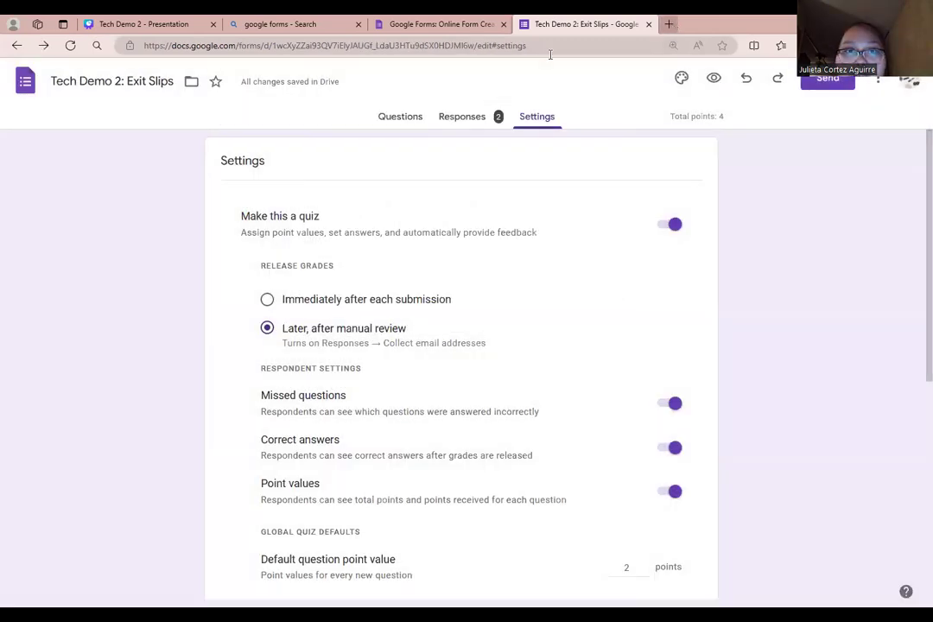
- Load the copied quiz link in a new tab and answer the multiple-choice questions, including Joyful and Cheerful
key("ctrl+t")
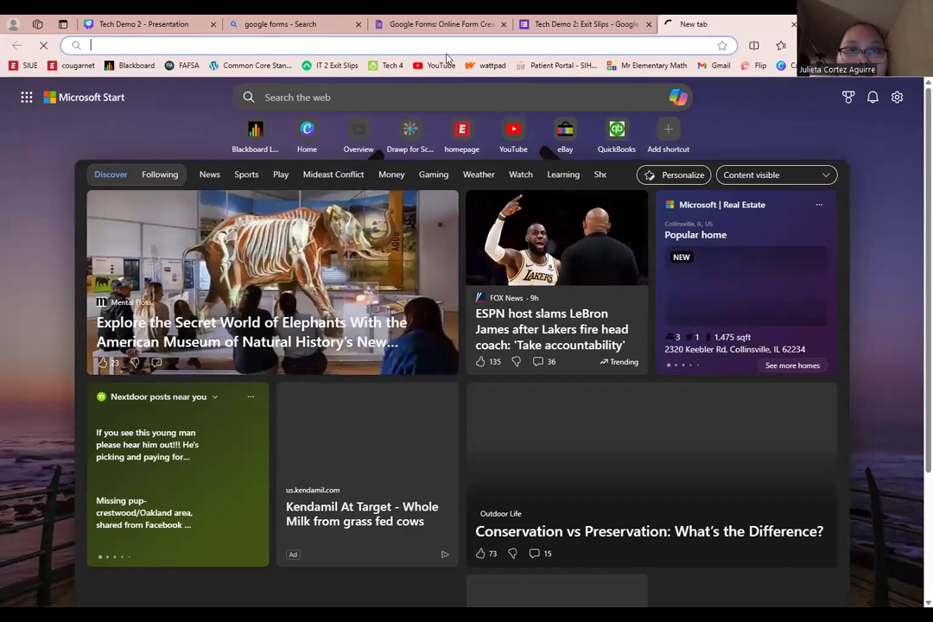
right_click(454, 45)
left_click(519, 202)
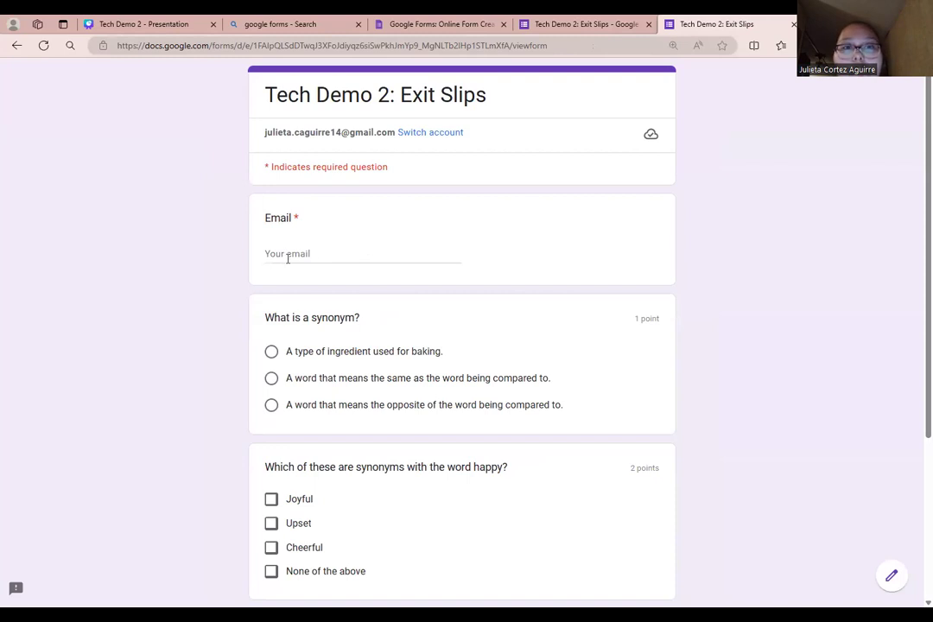
left_click(331, 234)
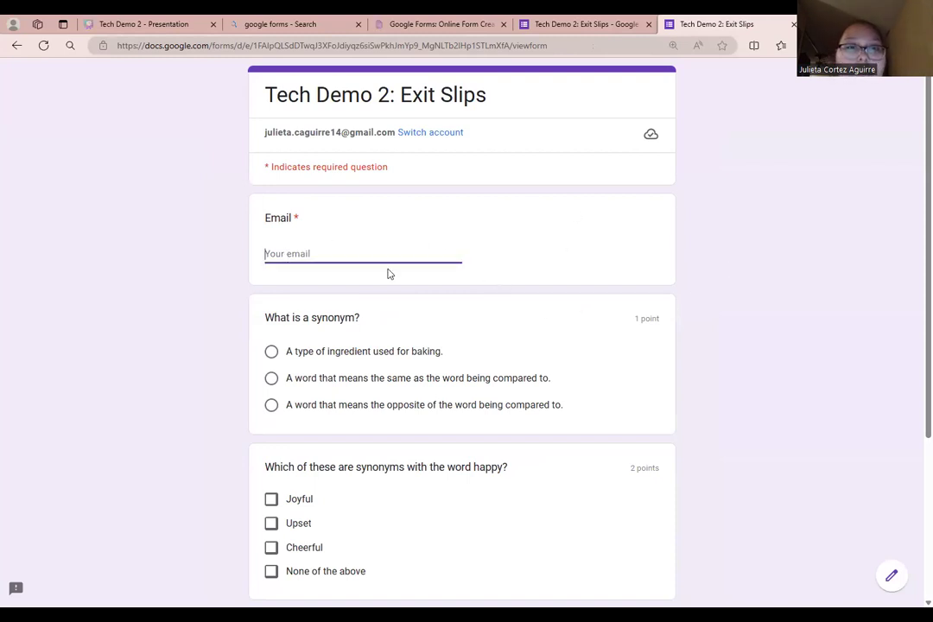
scroll(339, 471, "down", 3)
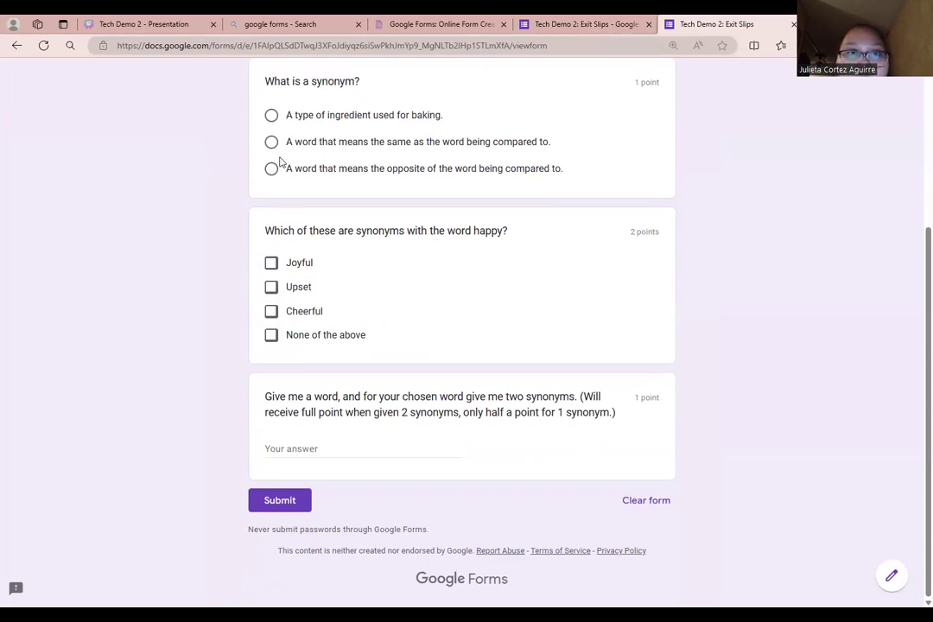
left_click(270, 113)
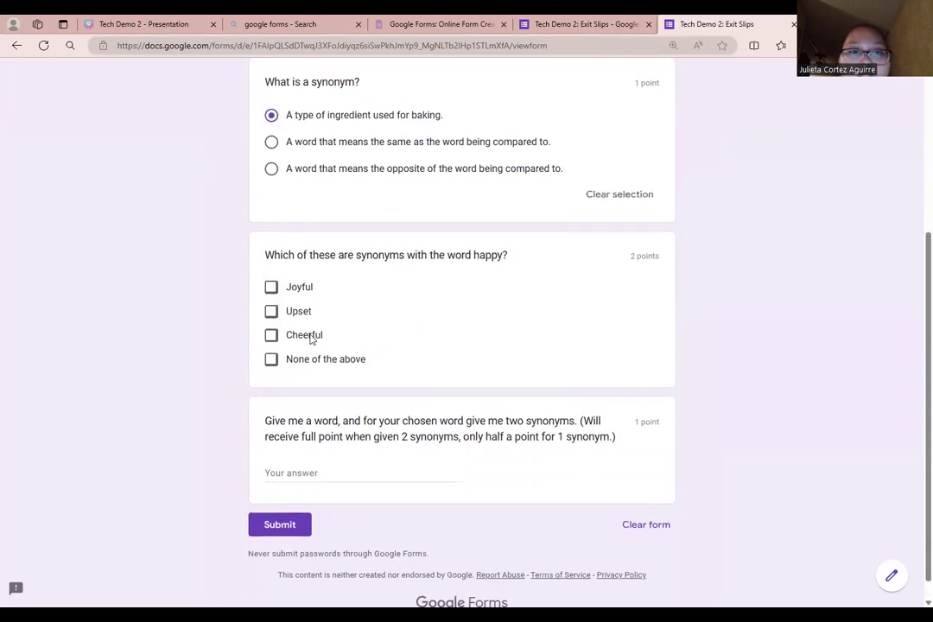
left_click(271, 334)
left_click(270, 287)
left_click(272, 168)
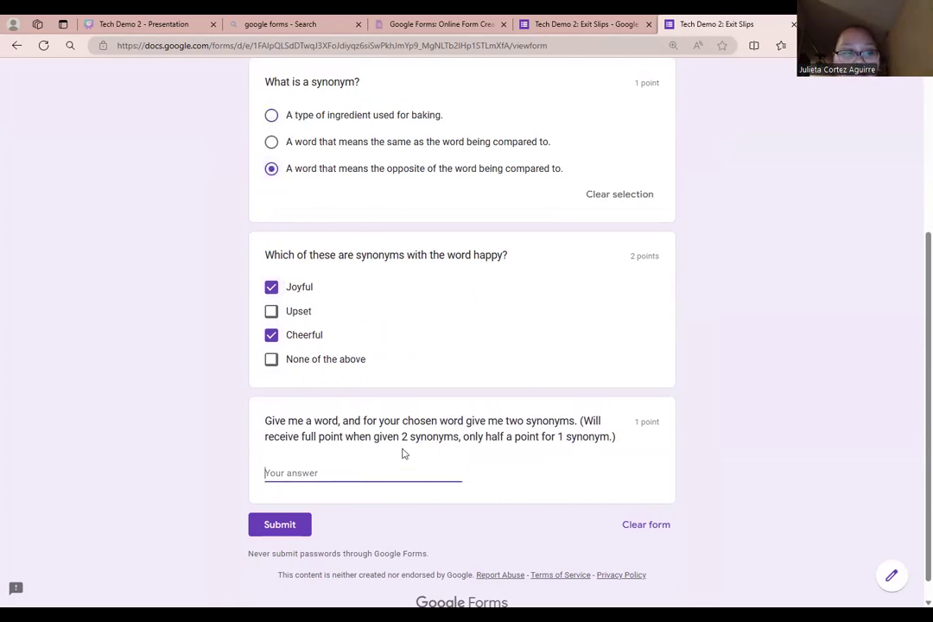
- Answer the short question with 'I don't know', enter the respondent's email, and submit the quiz
type("I")
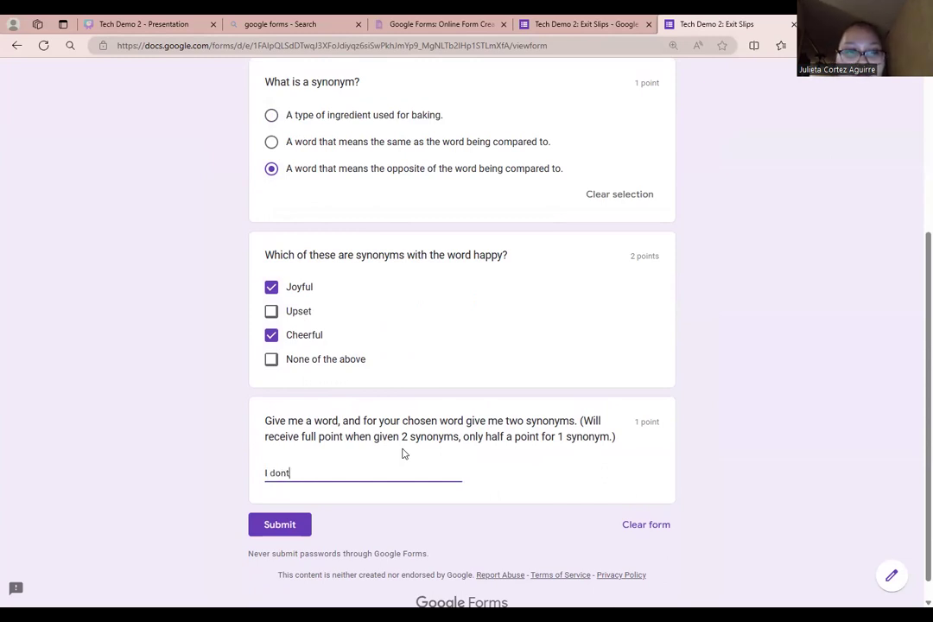
type(" don't know")
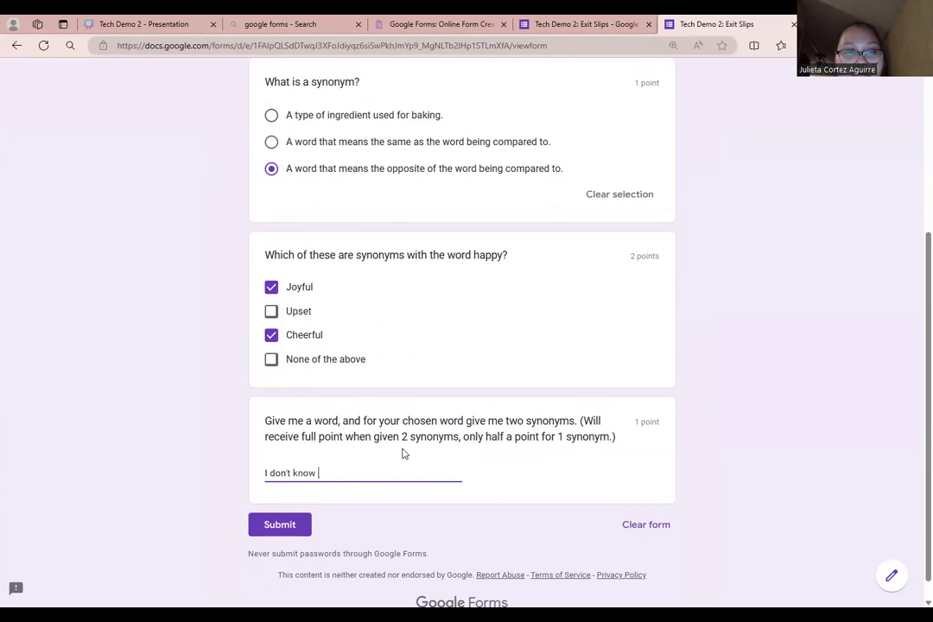
left_click(262, 517)
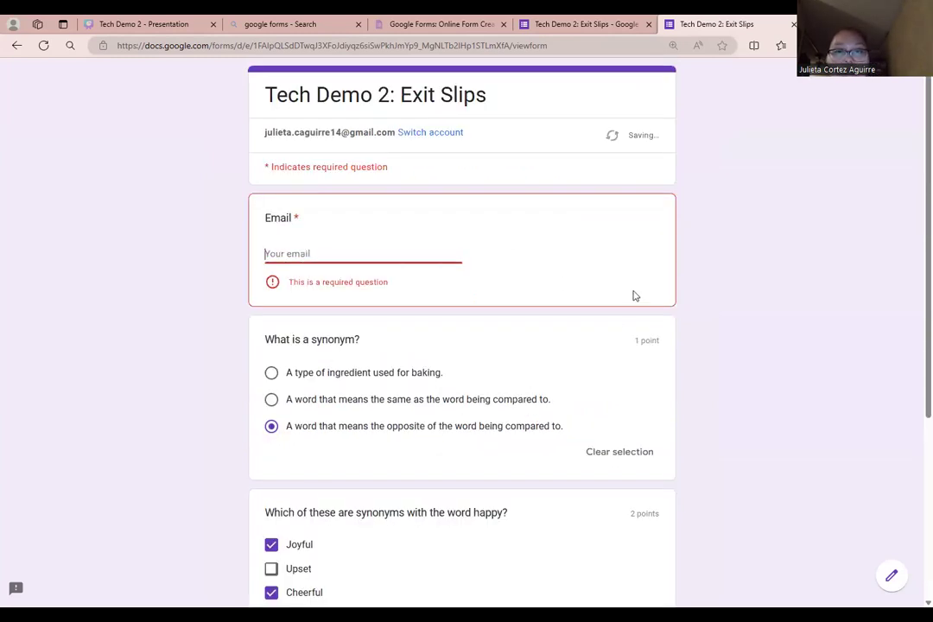
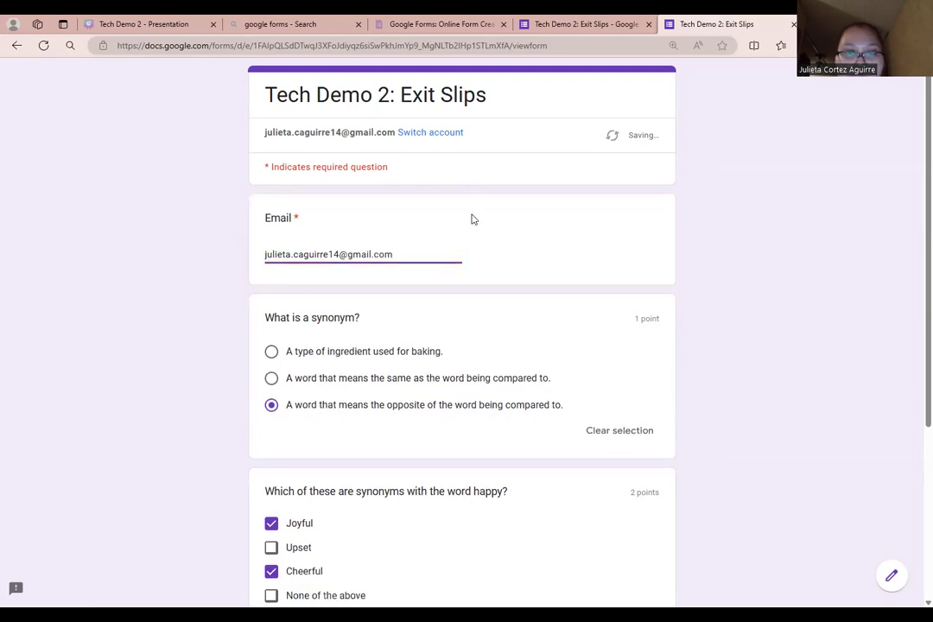
scroll(472, 220, "down", 3)
left_click(298, 500)
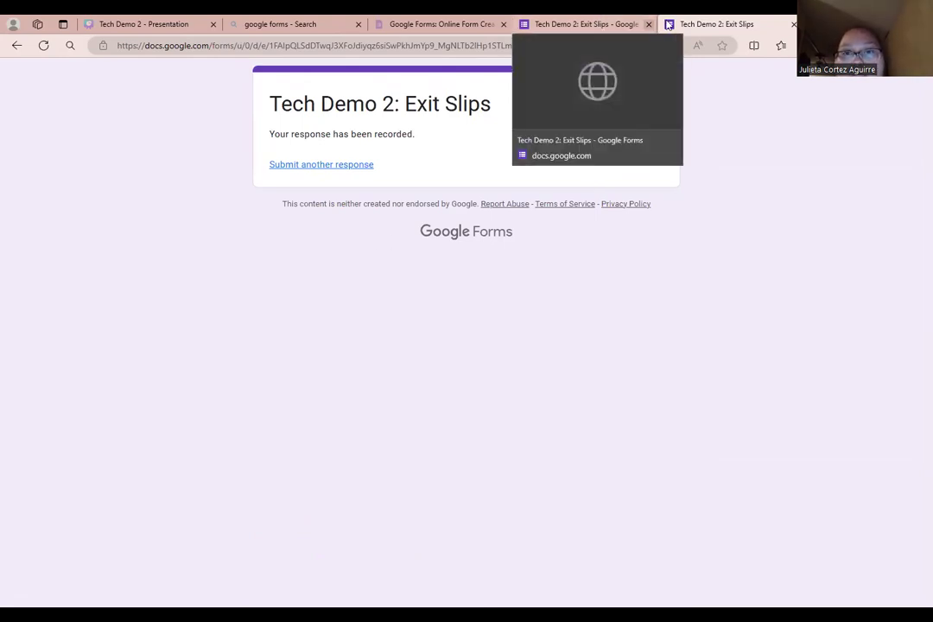
left_click(599, 24)
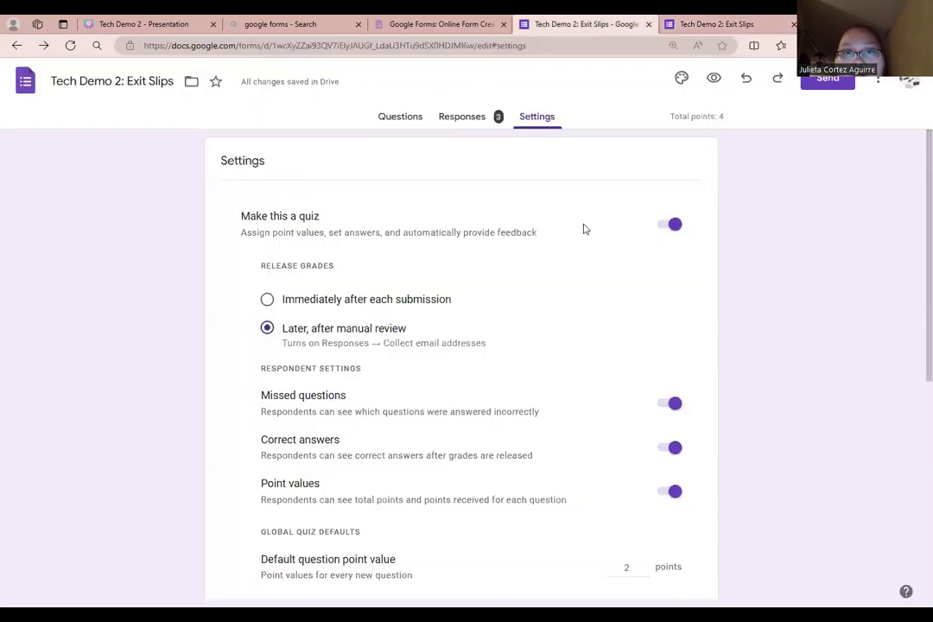
left_click(470, 118)
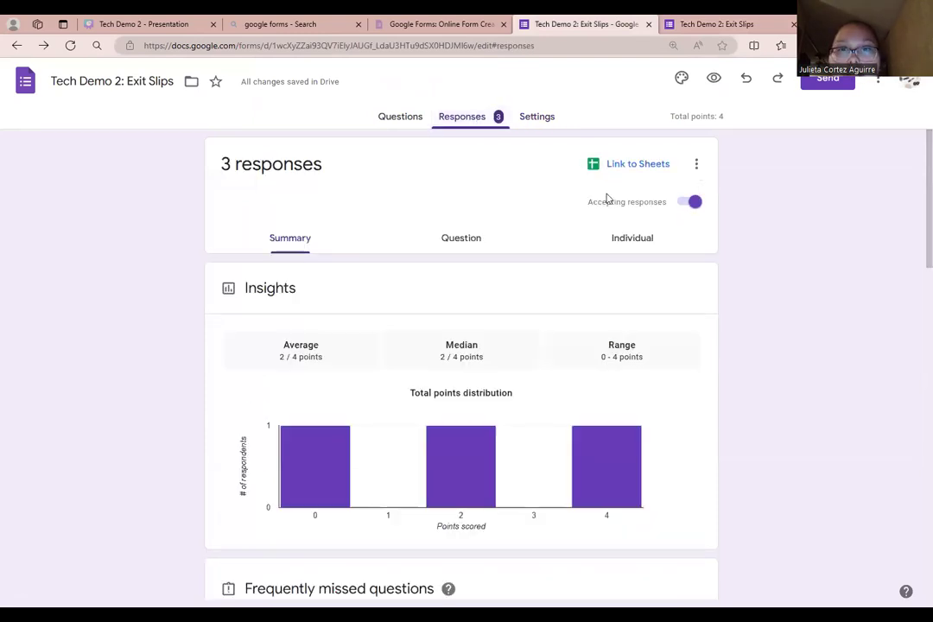
scroll(377, 297, "down", 3)
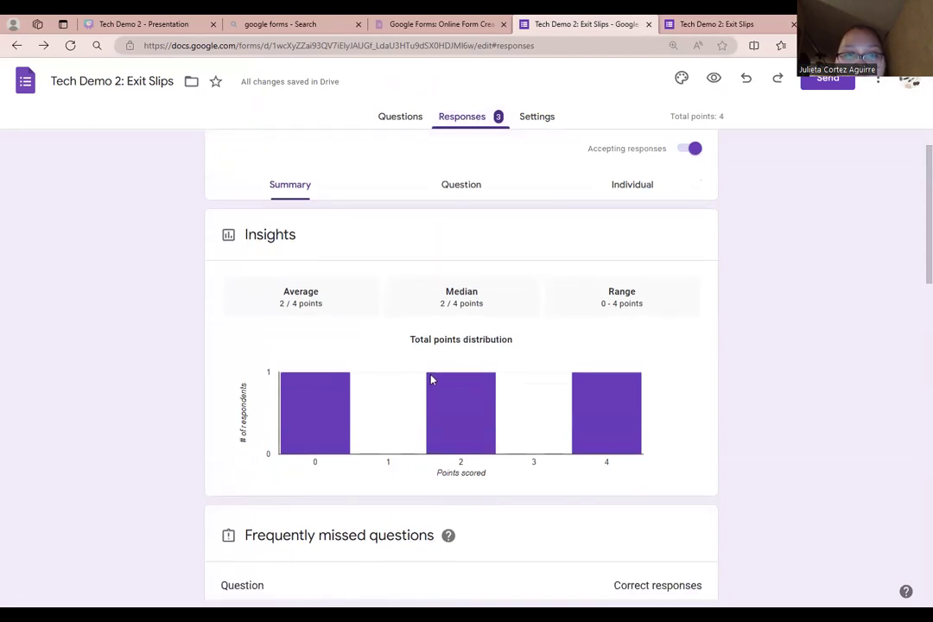
mouse_move(328, 352)
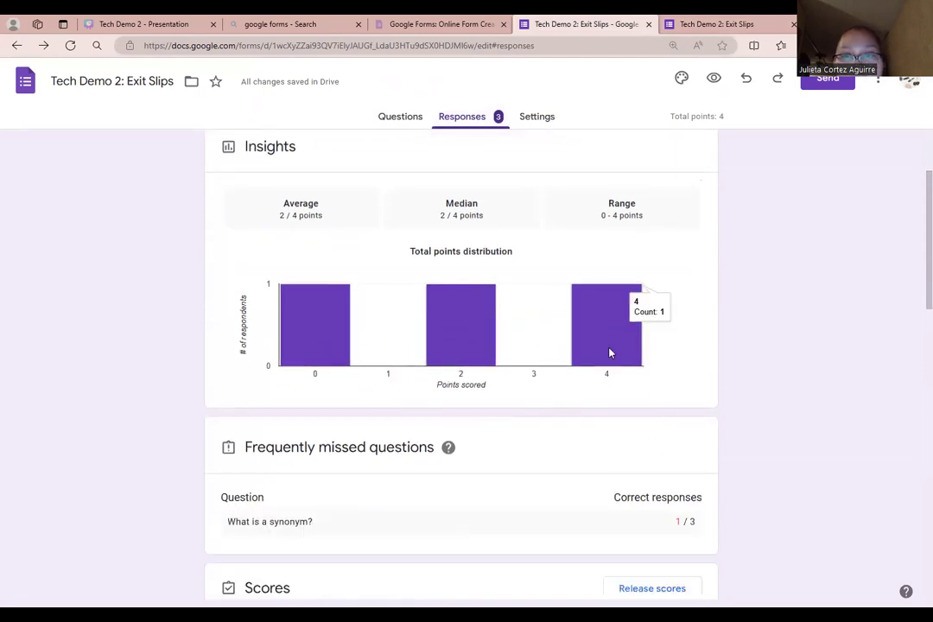
scroll(724, 379, "down", 3)
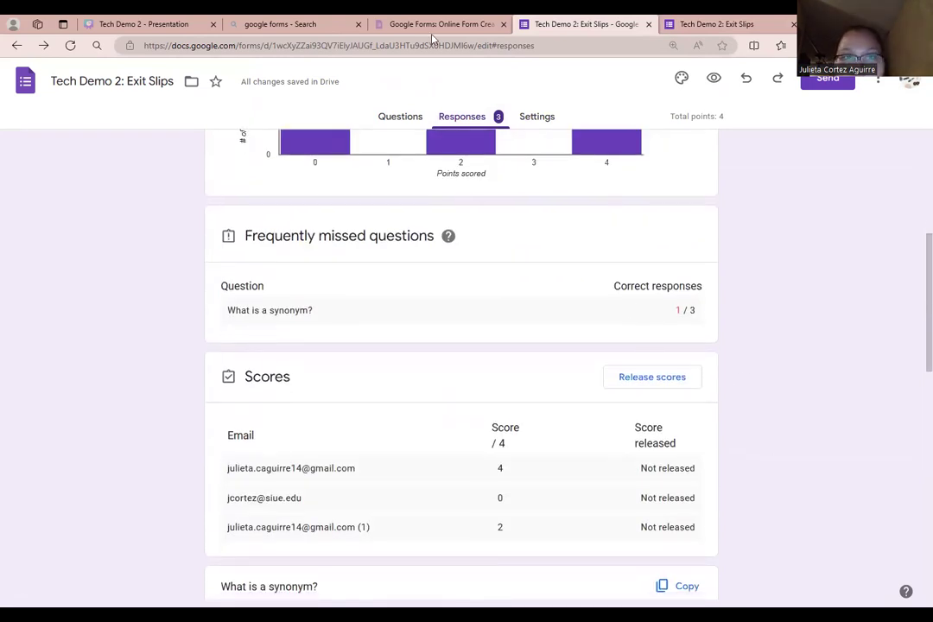
scroll(399, 199, "down", 3)
scroll(389, 251, "up", 3)
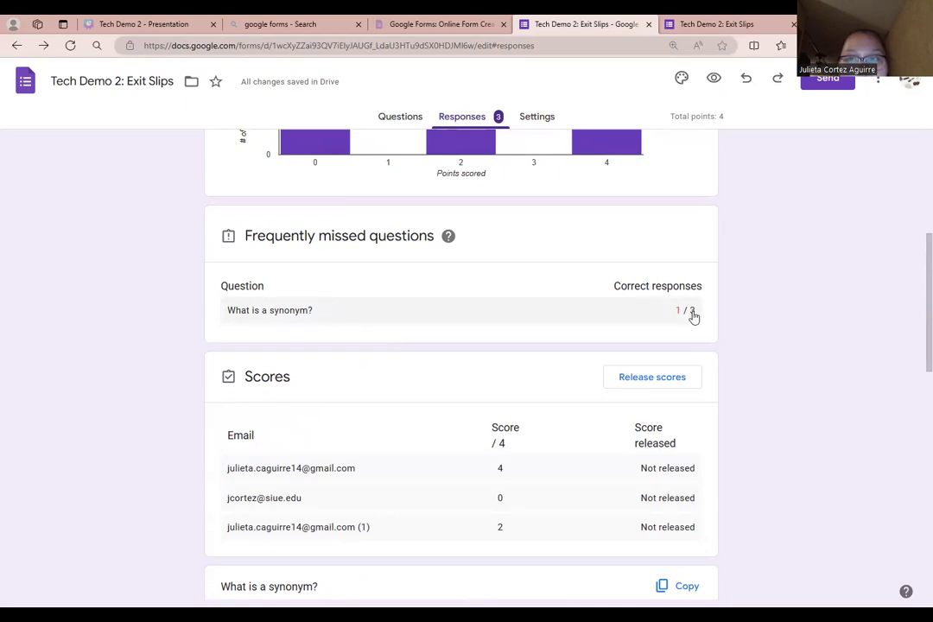
scroll(683, 319, "down", 3)
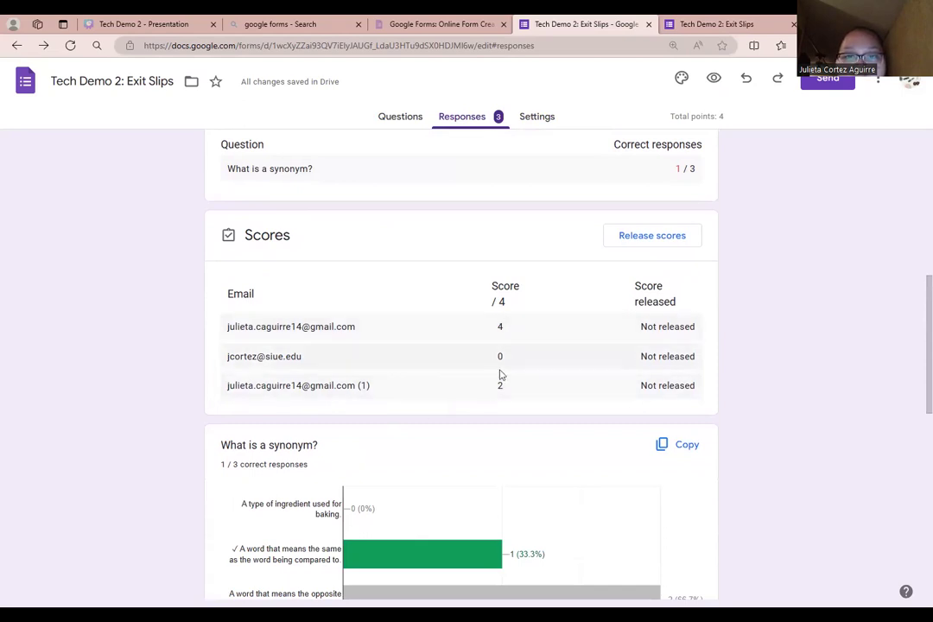
scroll(614, 384, "down", 2)
scroll(614, 383, "down", 3)
scroll(602, 365, "up", 6)
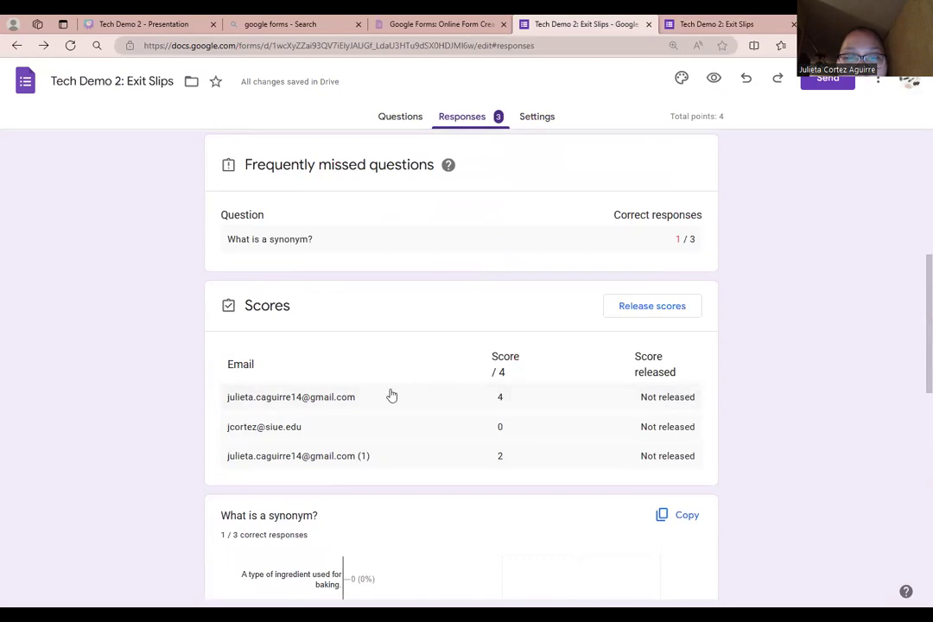
scroll(516, 398, "down", 10)
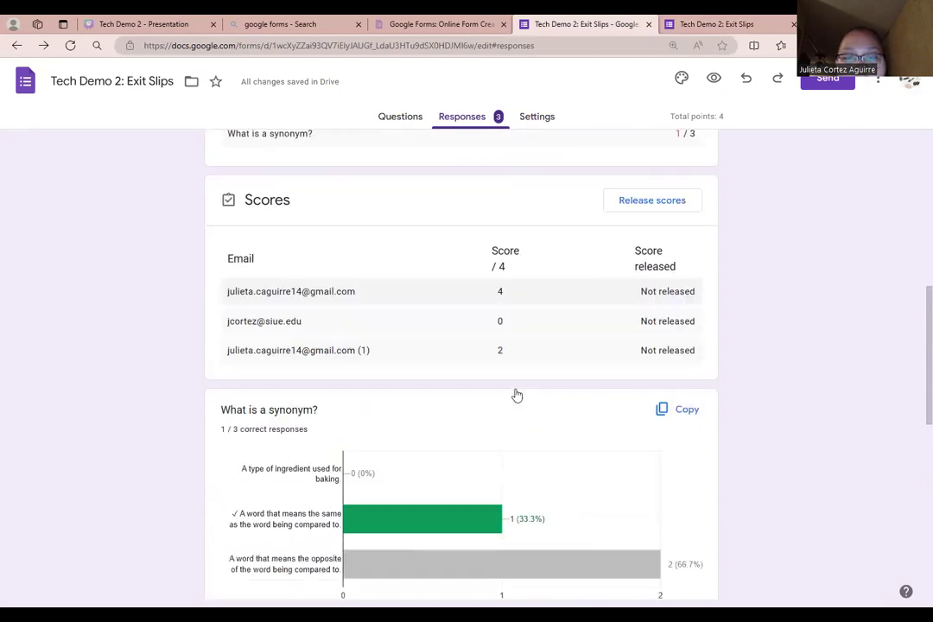
scroll(517, 396, "up", 6)
scroll(517, 393, "up", 3)
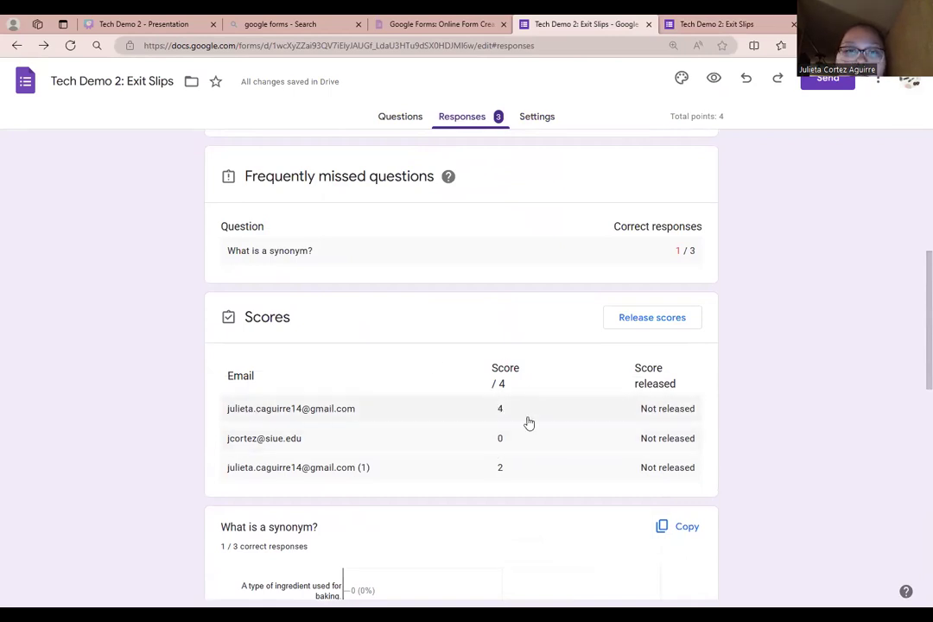
scroll(515, 449, "down", 3)
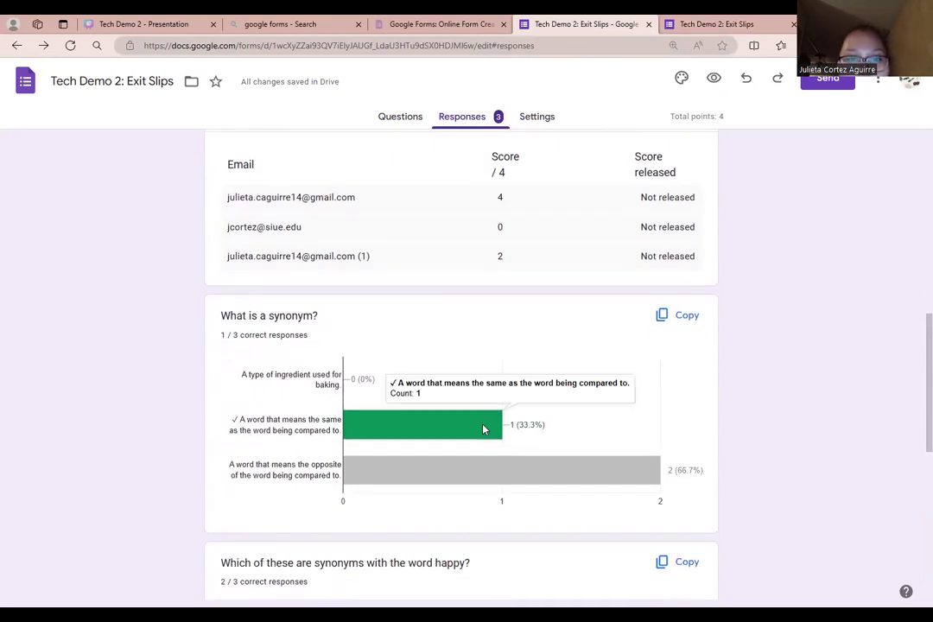
scroll(322, 384, "down", 4)
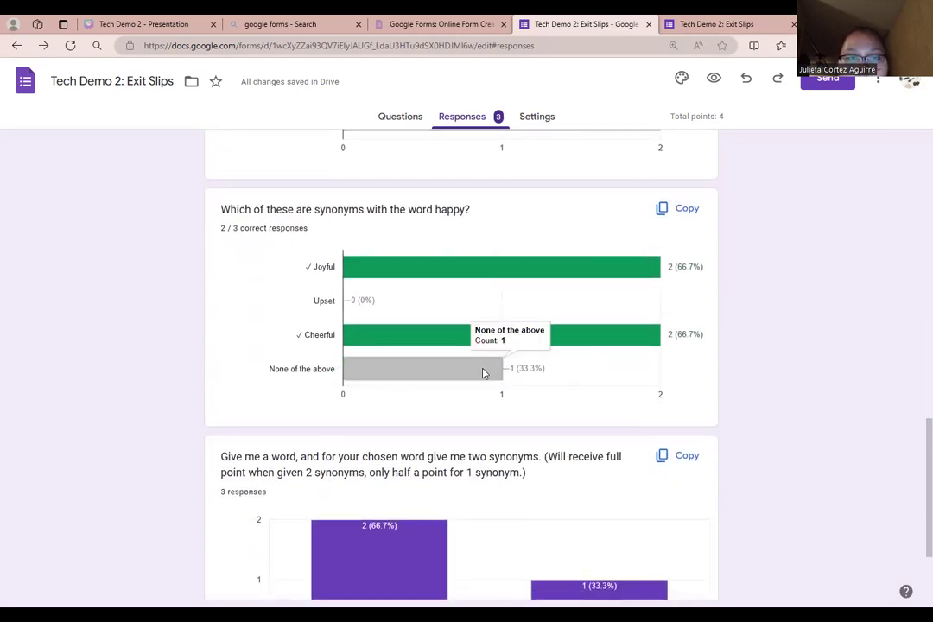
scroll(486, 374, "down", 2)
mouse_move(388, 415)
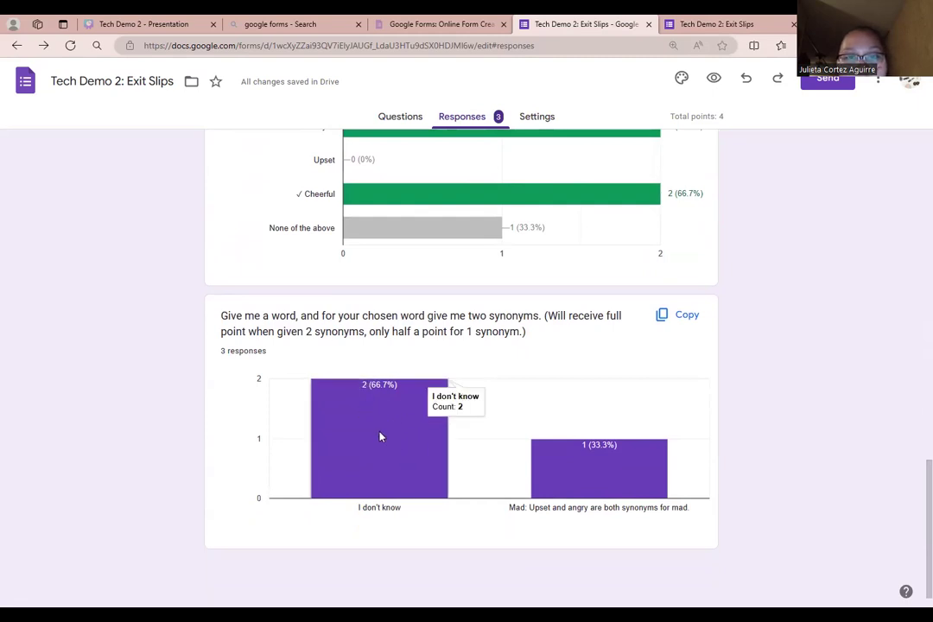
mouse_move(610, 482)
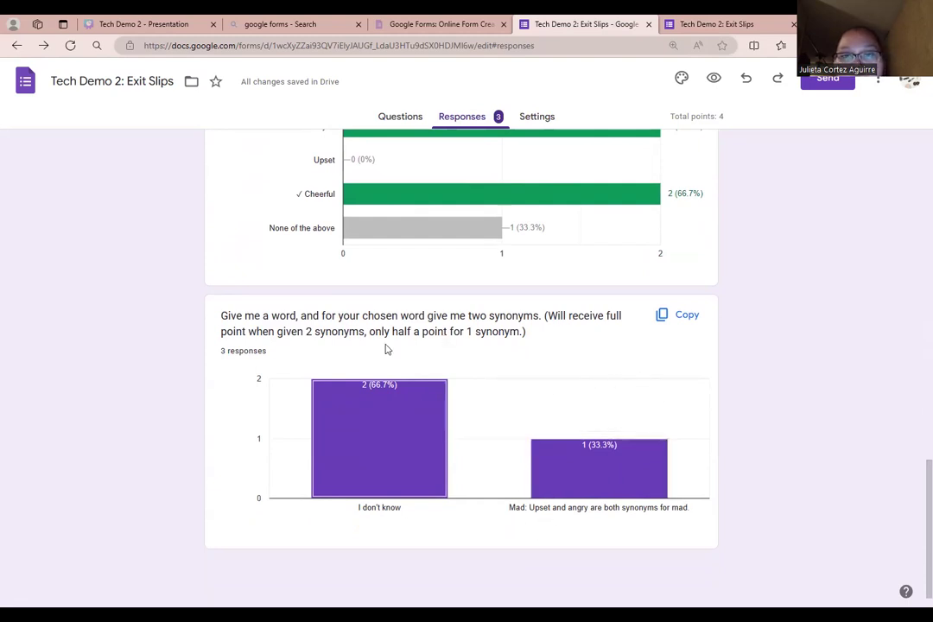
scroll(593, 405, "up", 5)
scroll(592, 405, "up", 8)
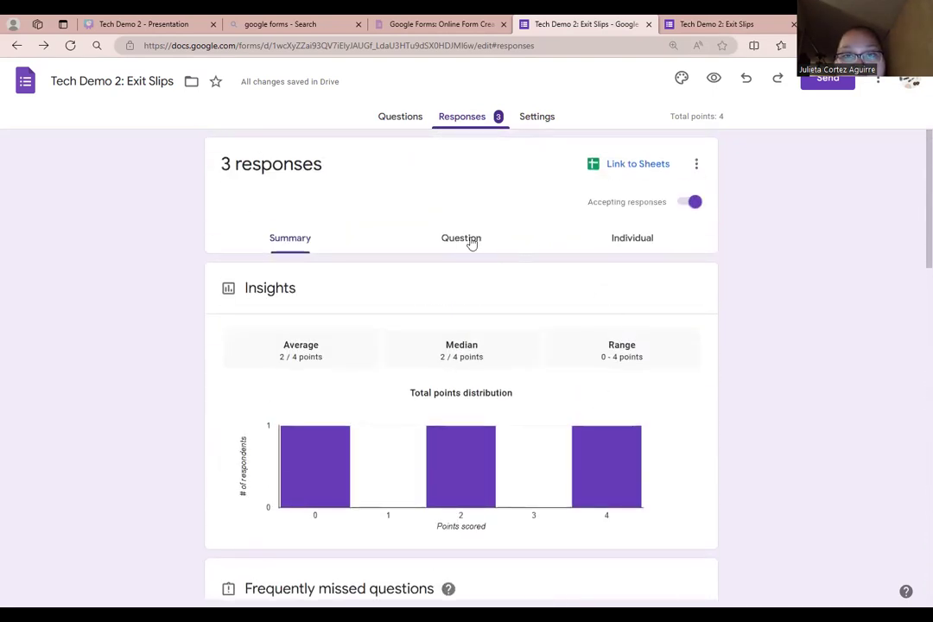
- Browse per-question responses, then open the first respondent who chose the opposite-meaning answer for 'What is a synonym?'
left_click(471, 241)
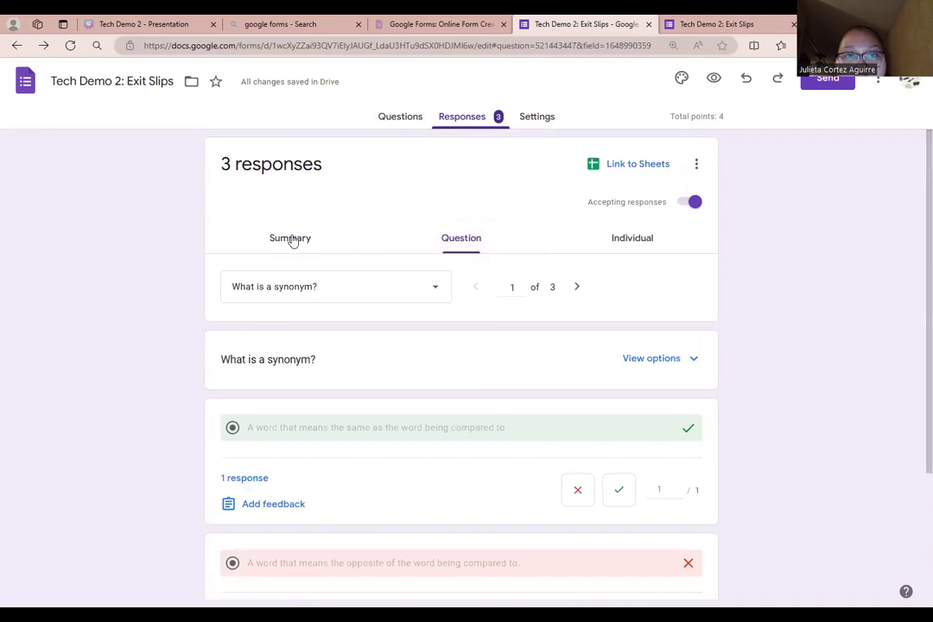
left_click(580, 292)
left_click(579, 290)
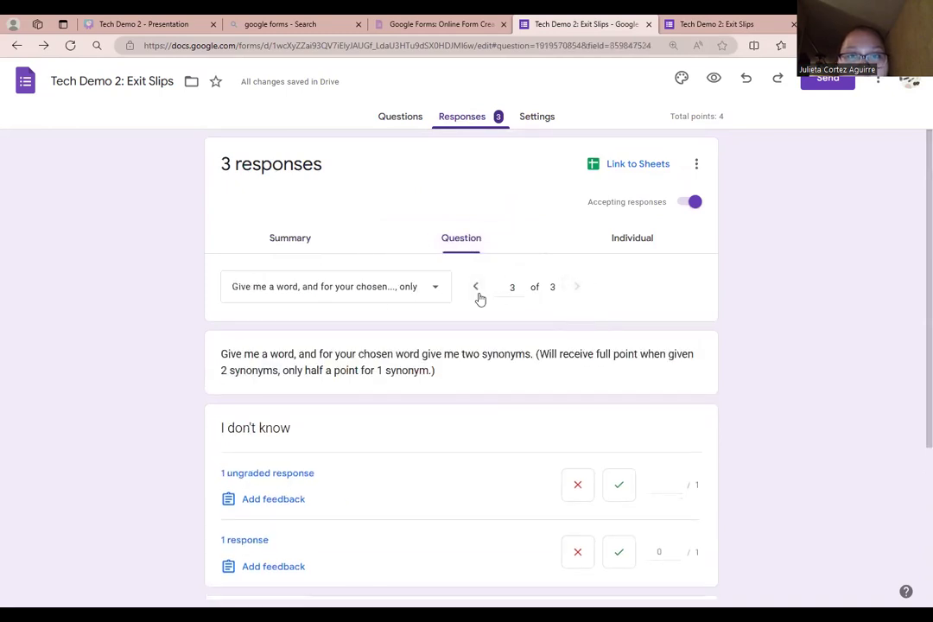
left_click(477, 287)
left_click(477, 288)
scroll(432, 328, "down", 2)
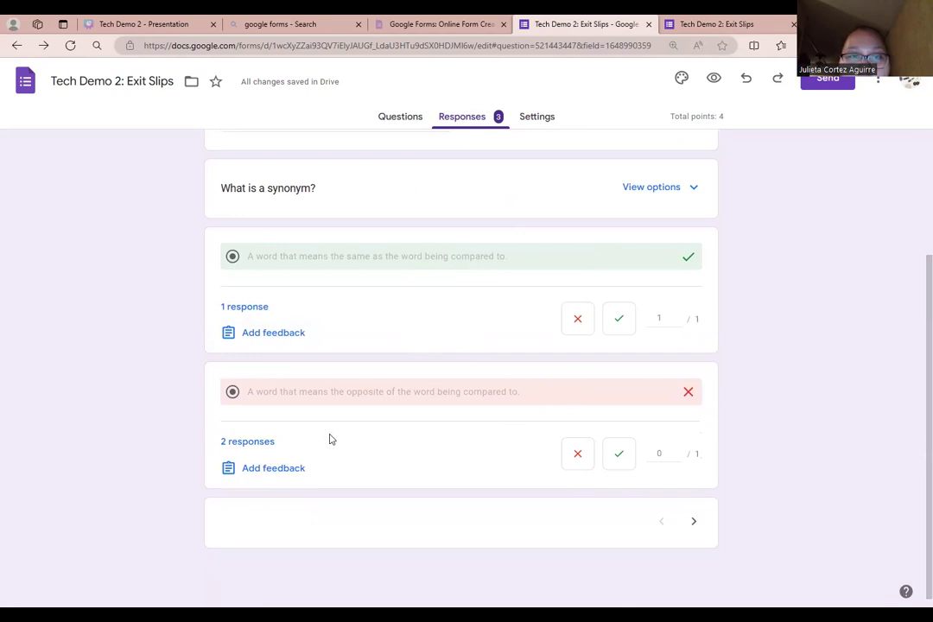
left_click(259, 442)
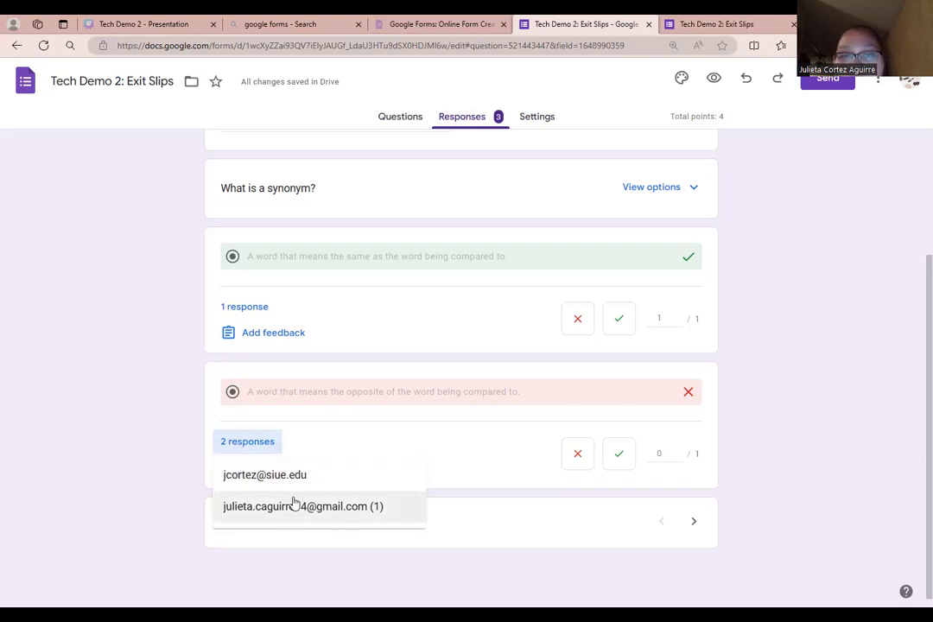
left_click(321, 480)
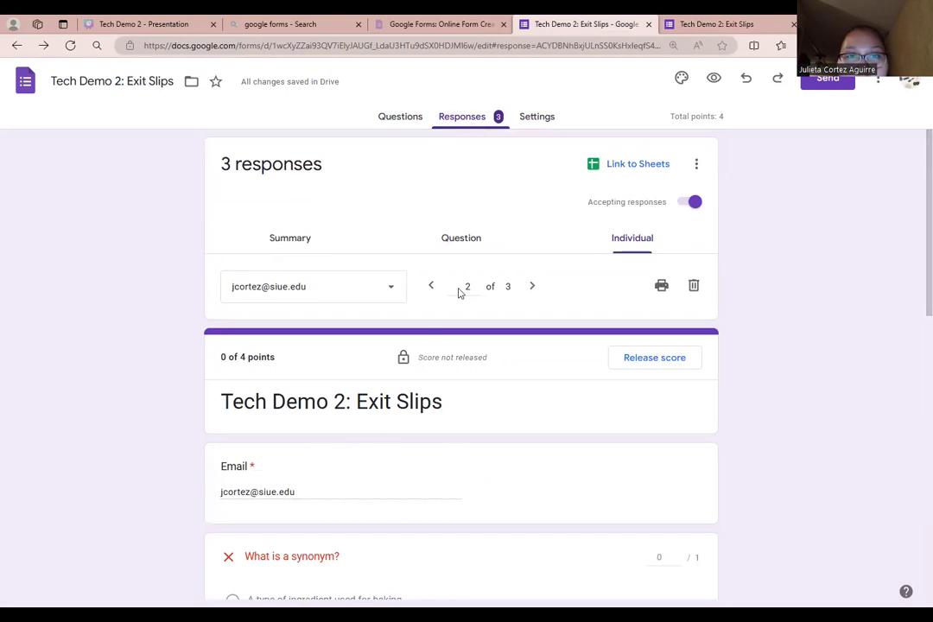
left_click(464, 243)
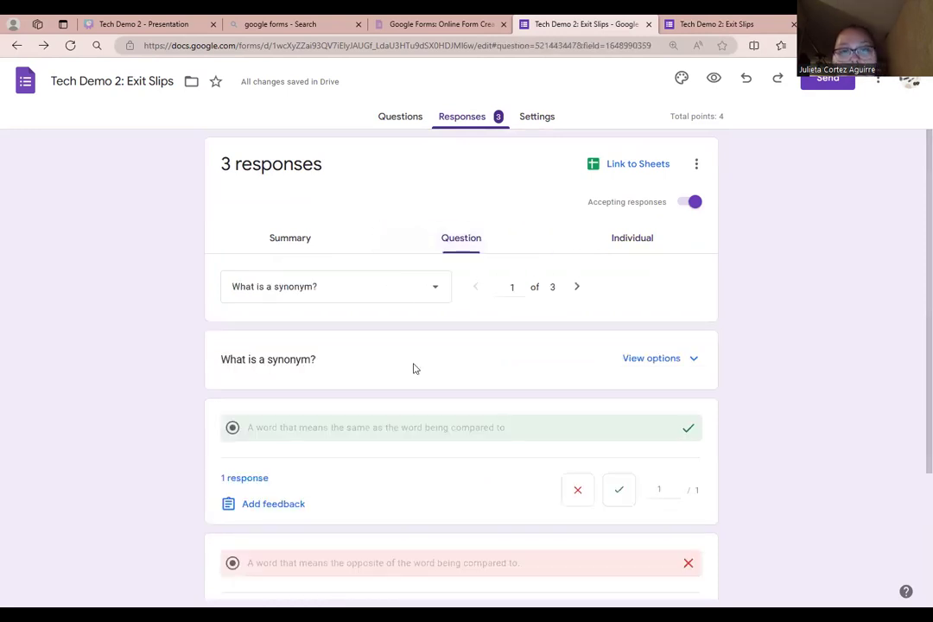
scroll(474, 339, "down", 2)
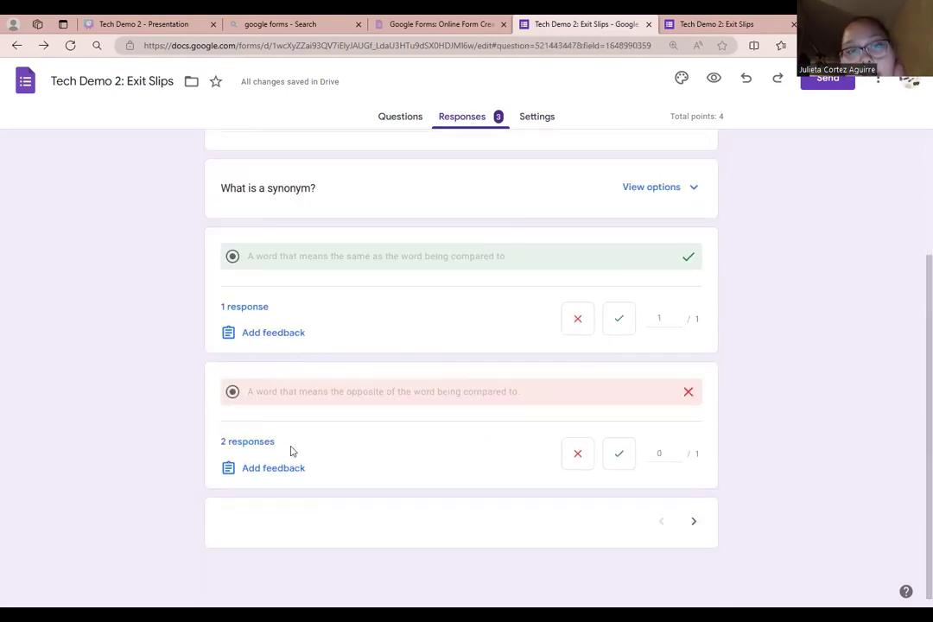
left_click(251, 446)
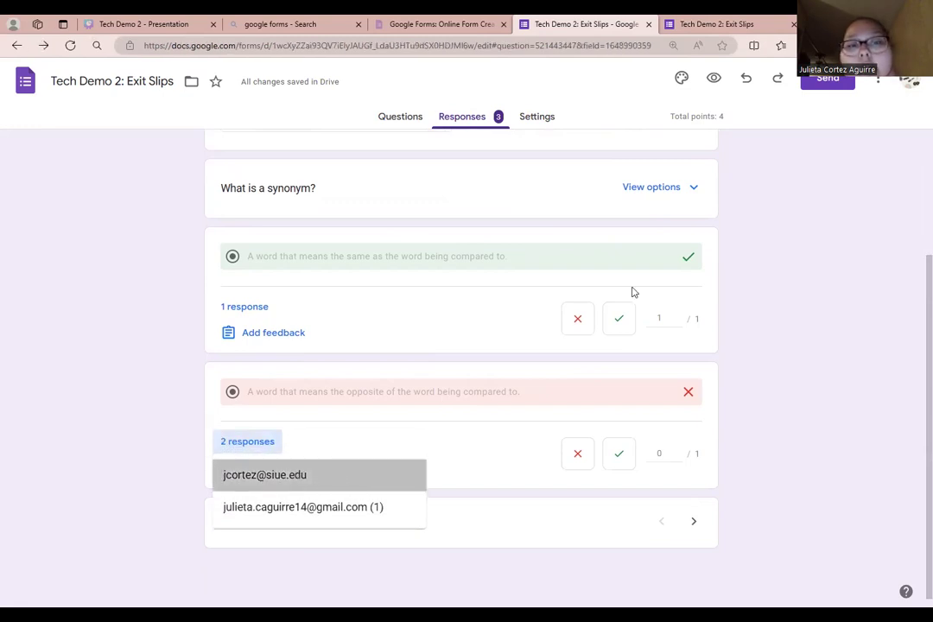
scroll(381, 353, "down", 3)
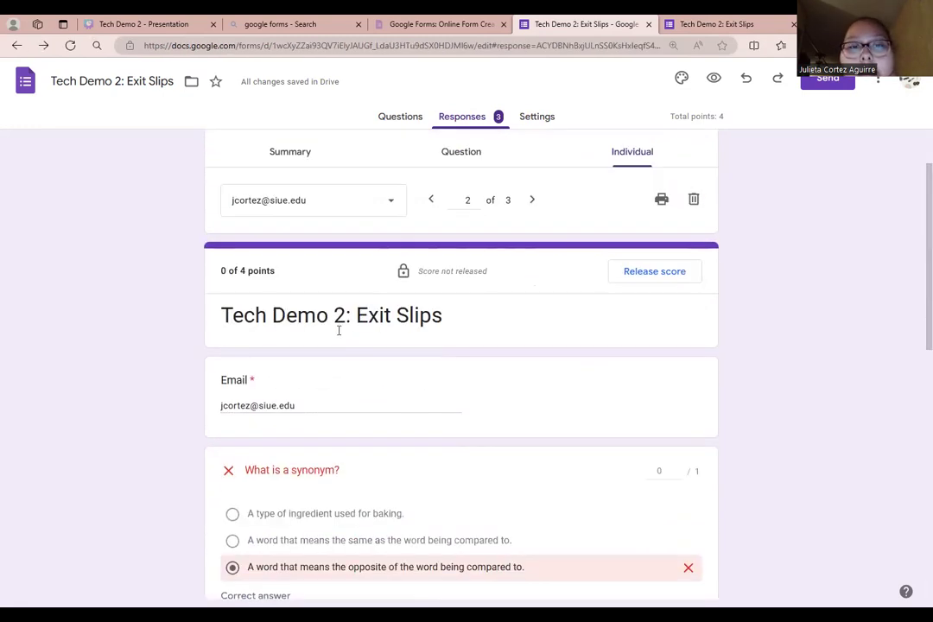
scroll(329, 387, "down", 3)
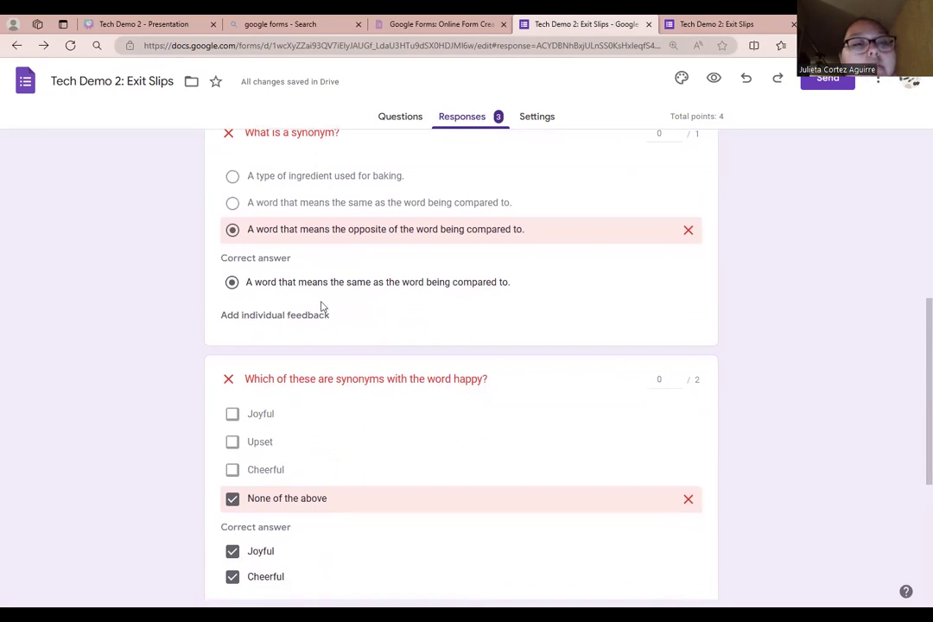
scroll(363, 389, "down", 3)
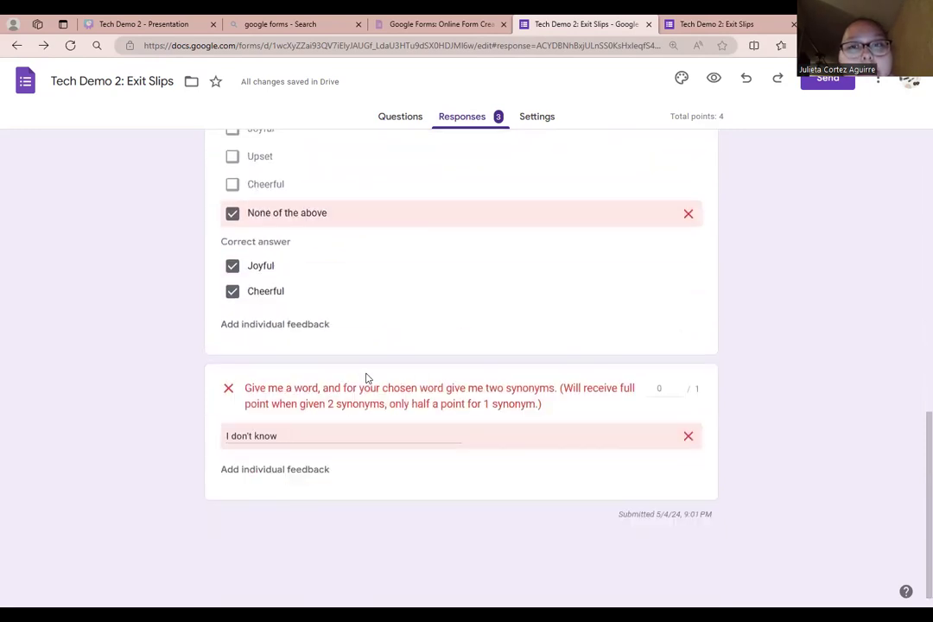
scroll(554, 329, "up", 4)
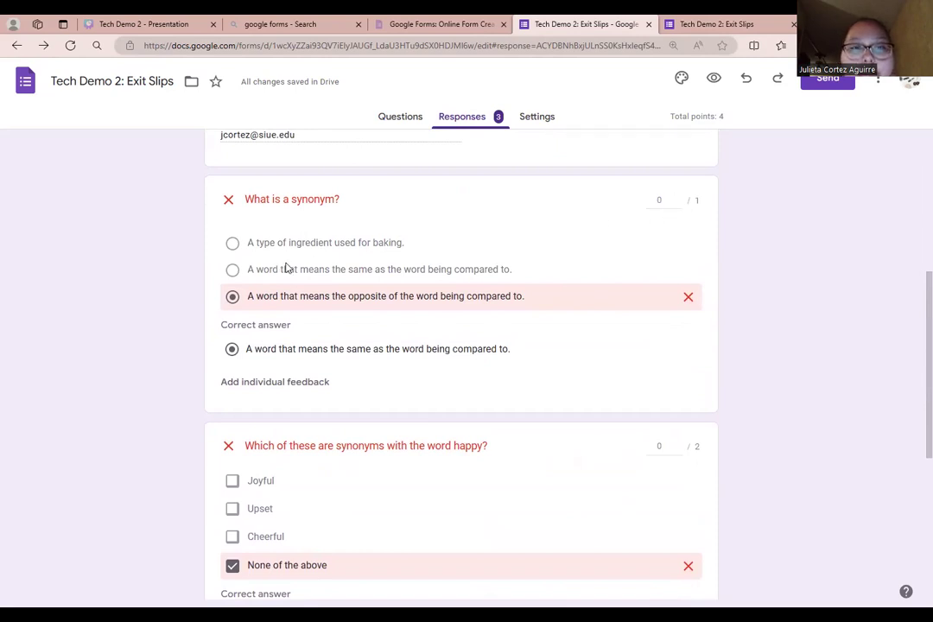
scroll(288, 268, "up", 2)
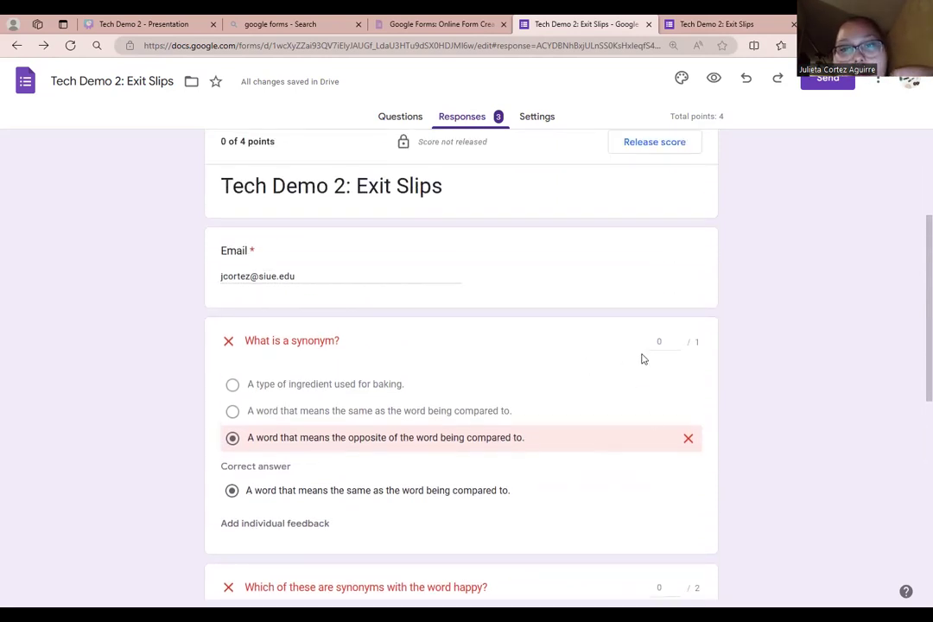
scroll(305, 458, "down", 1)
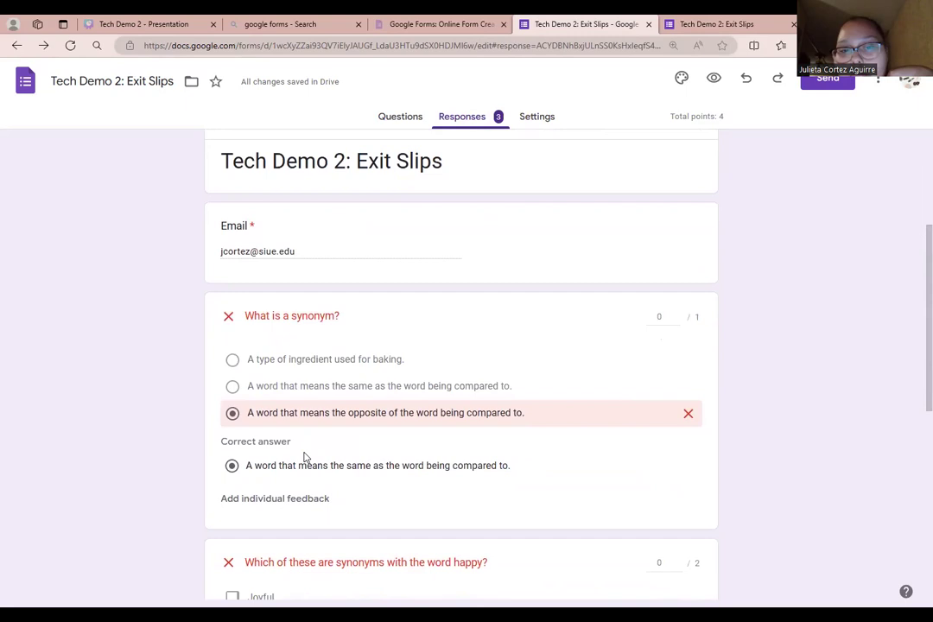
scroll(377, 393, "down", 3)
scroll(496, 414, "down", 2)
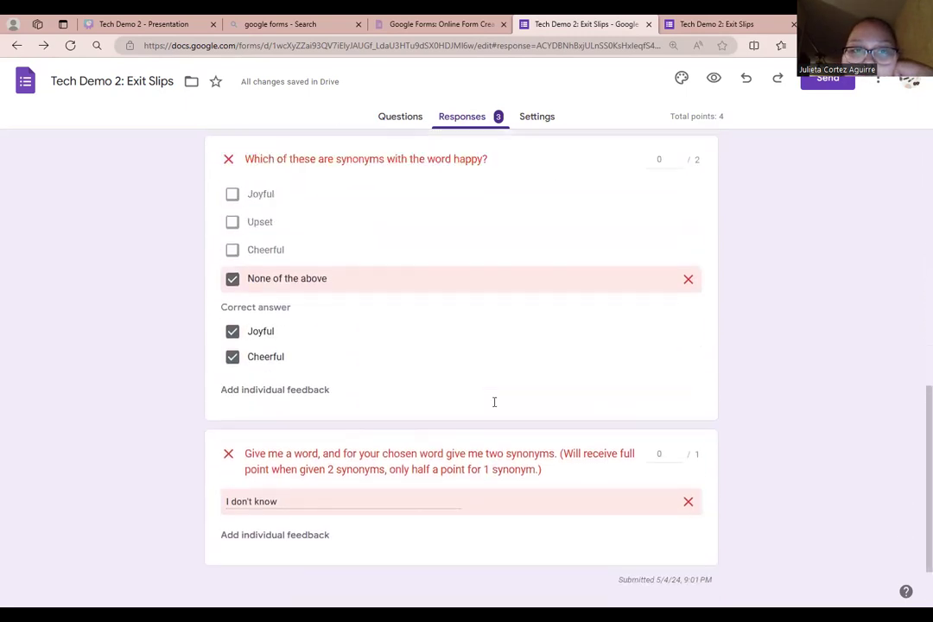
scroll(469, 437, "up", 3)
scroll(465, 451, "down", 1)
scroll(465, 451, "down", 3)
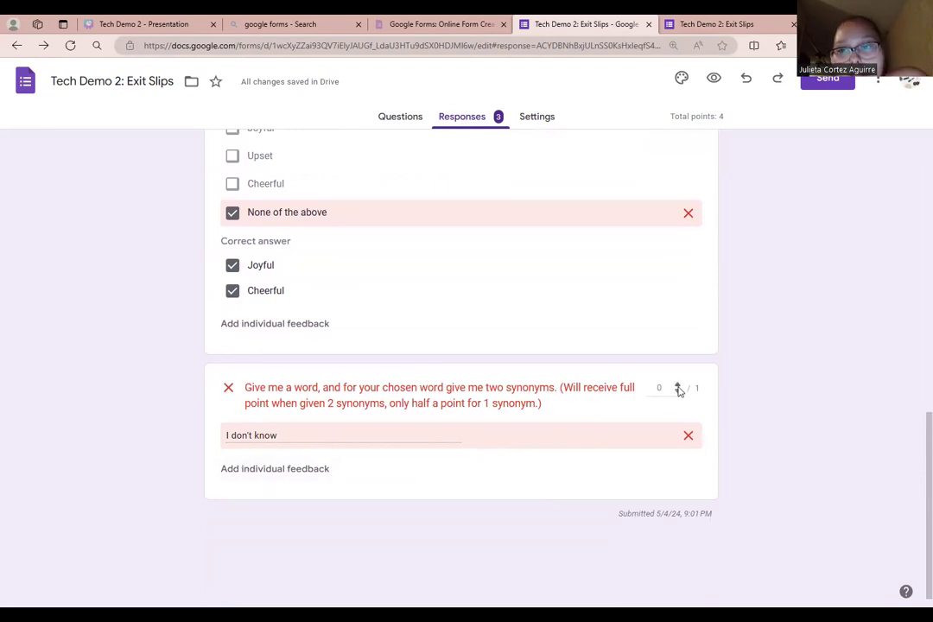
left_click(285, 469)
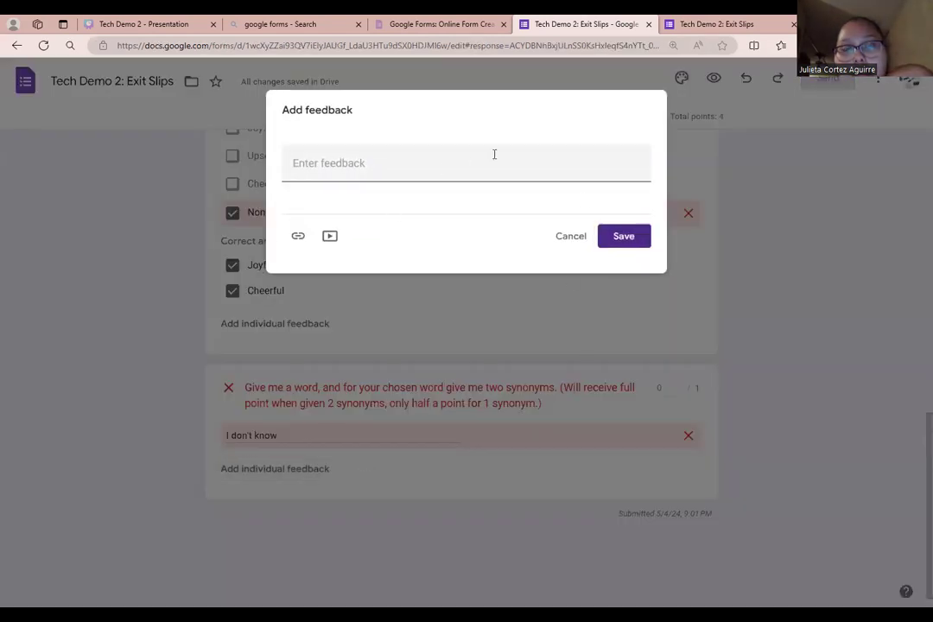
left_click(568, 235)
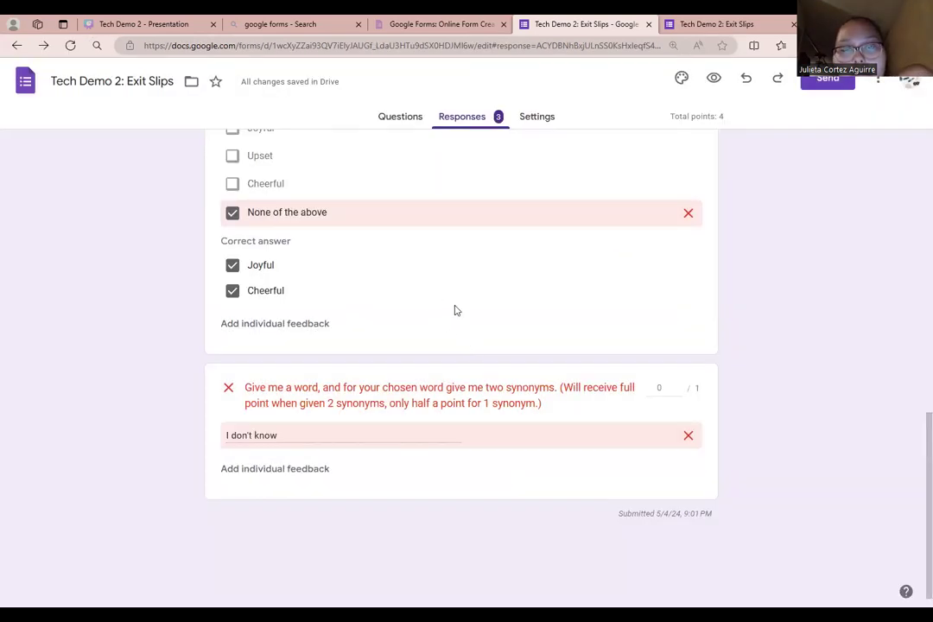
scroll(454, 310, "up", 10)
scroll(502, 298, "up", 2)
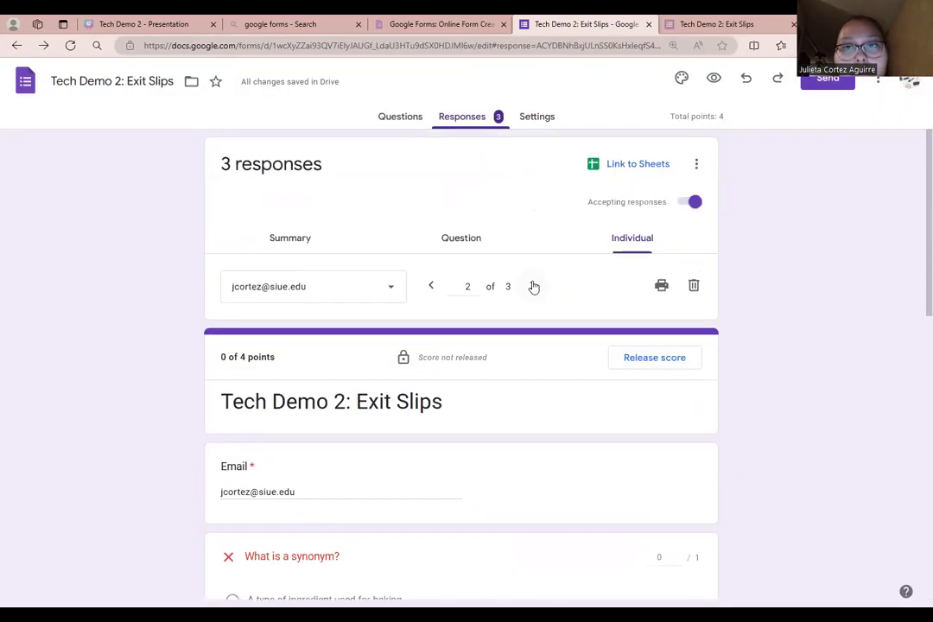
- Open the 4/4 response from the correct 'What is a synonym?' answerer and scroll through it
left_click(460, 241)
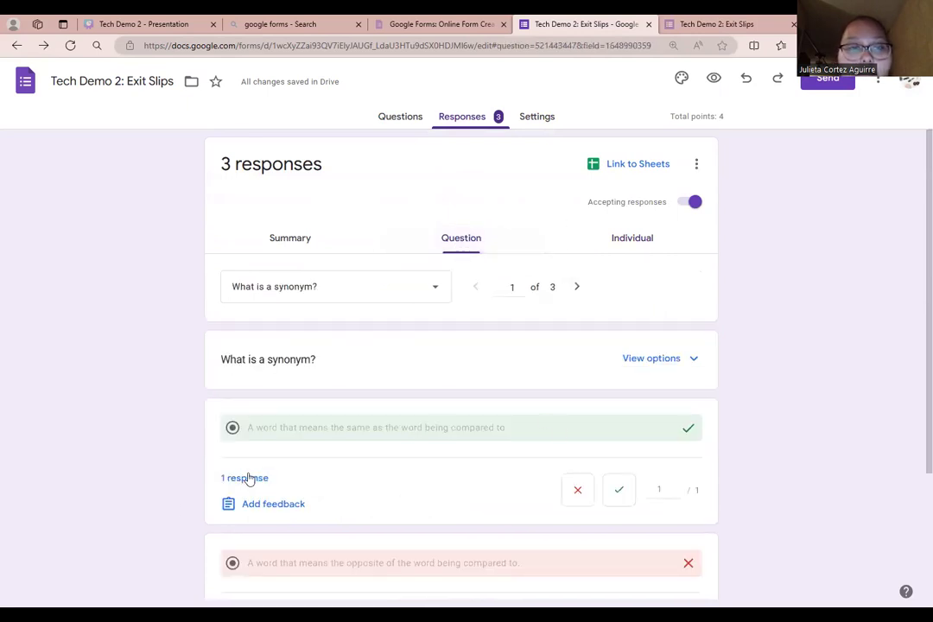
mouse_move(262, 477)
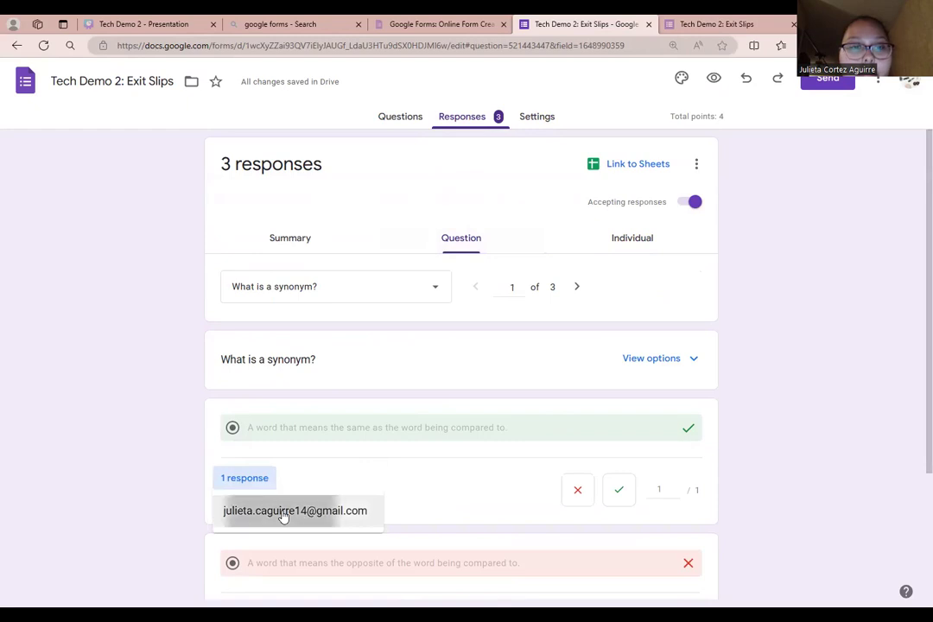
left_click(286, 512)
scroll(432, 337, "down", 5)
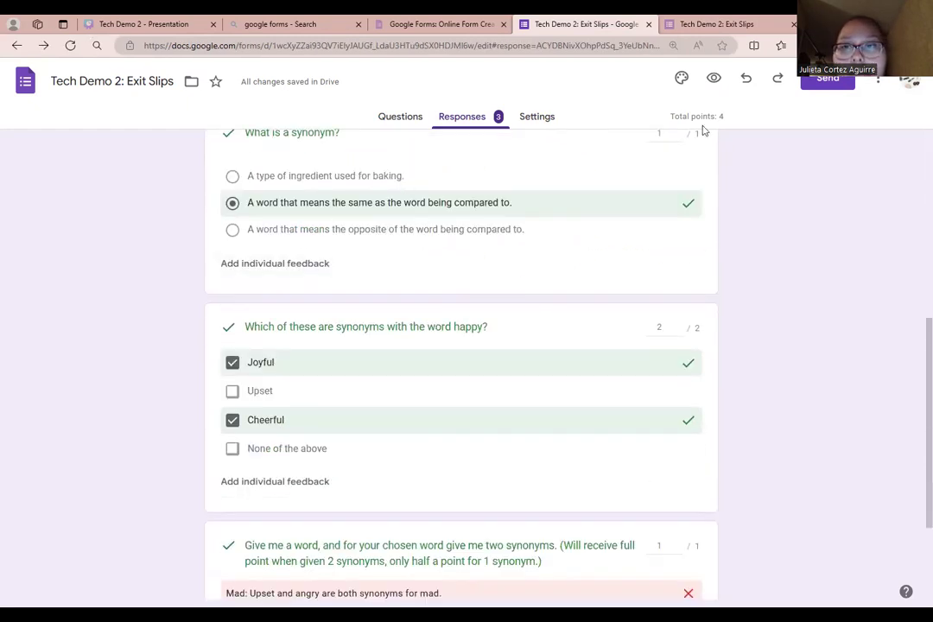
scroll(635, 344, "down", 2)
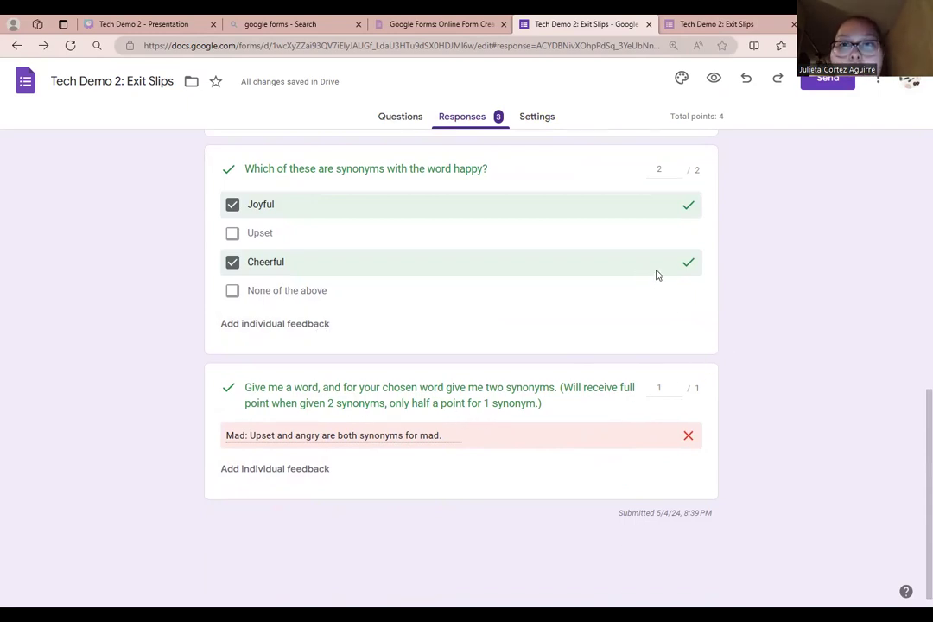
scroll(654, 274, "up", 8)
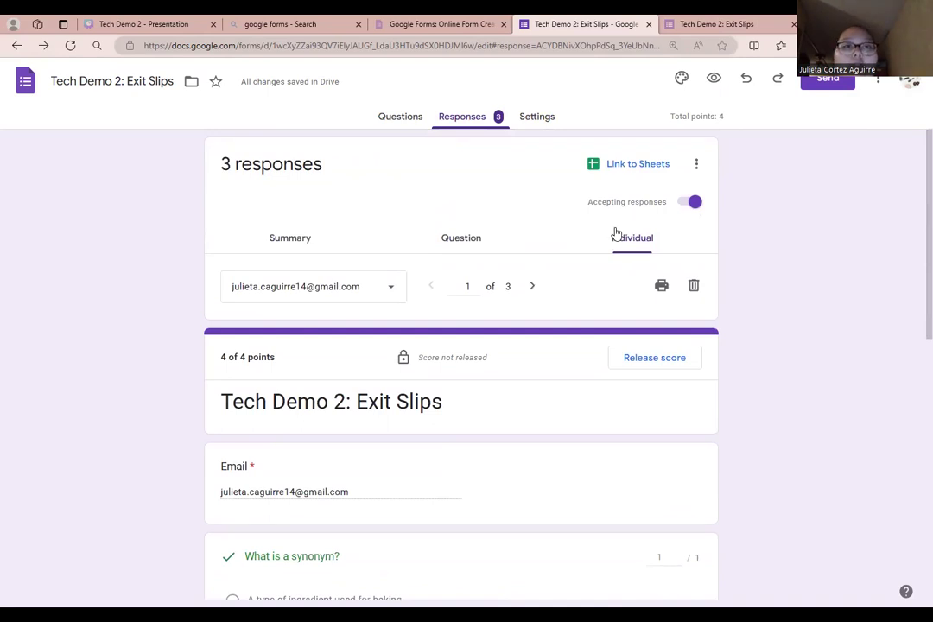